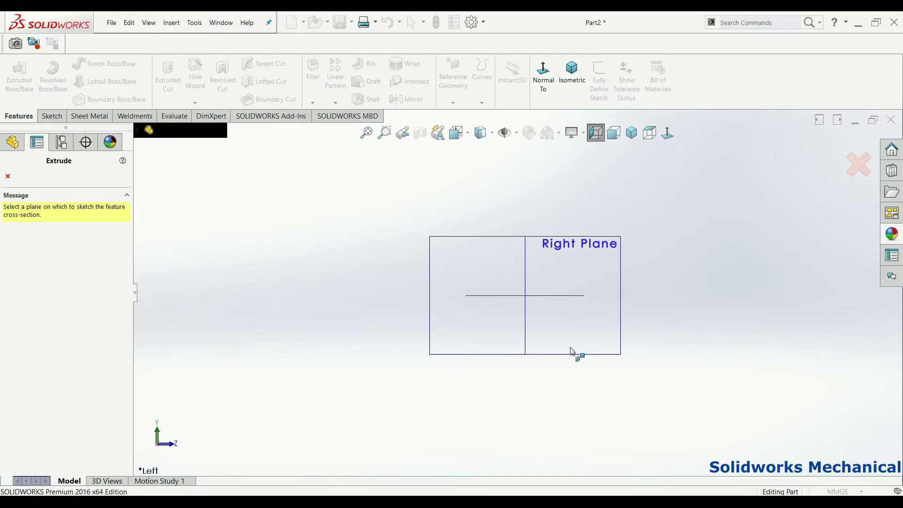
# Sketch a circle centred on the origin on the Right Plane.
pyautogui.click(559, 300)
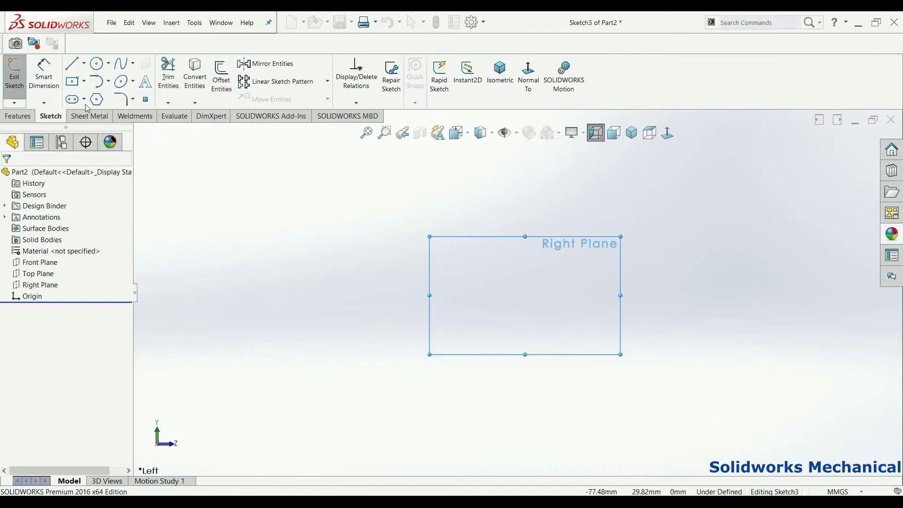
pyautogui.click(96, 64)
pyautogui.click(470, 278)
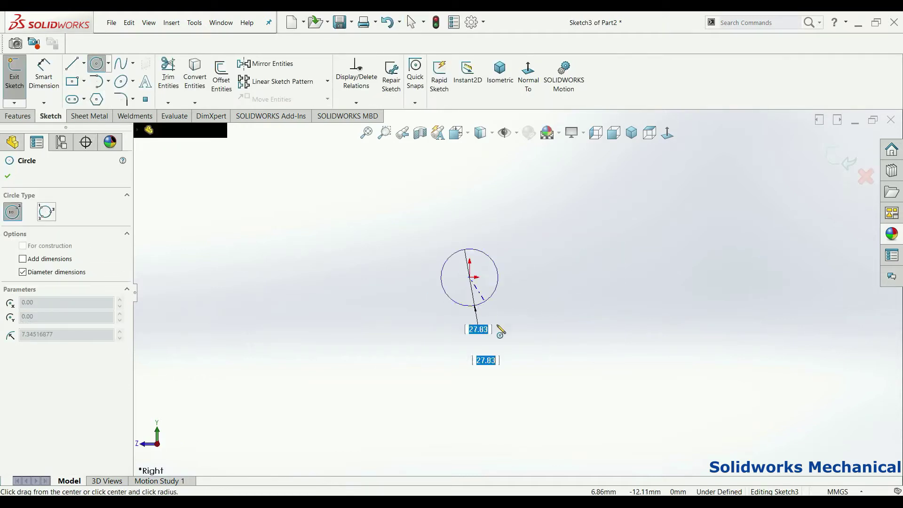
pyautogui.click(508, 341)
# Dimension the circle to 100 mm diameter and preview it as a 30 mm extrusion.
pyautogui.moveTo(558, 316); pyautogui.dragTo(558, 218, button='right')
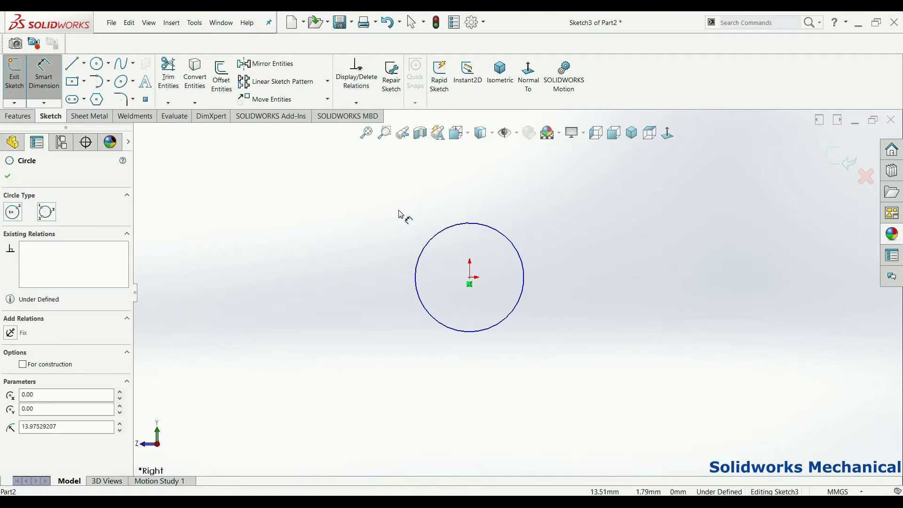
pyautogui.click(478, 223)
pyautogui.scroll(-1, 535, 232)
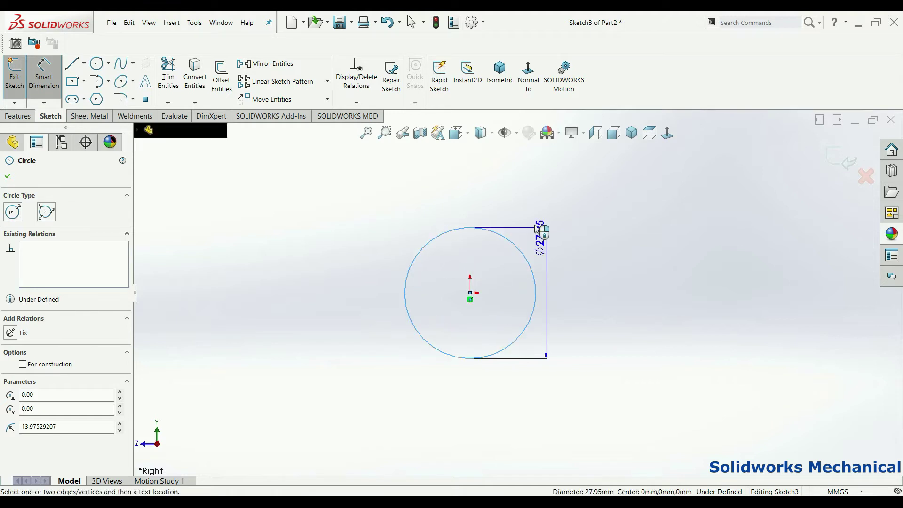
pyautogui.click(559, 200)
pyautogui.write('100')
pyautogui.press('Return')
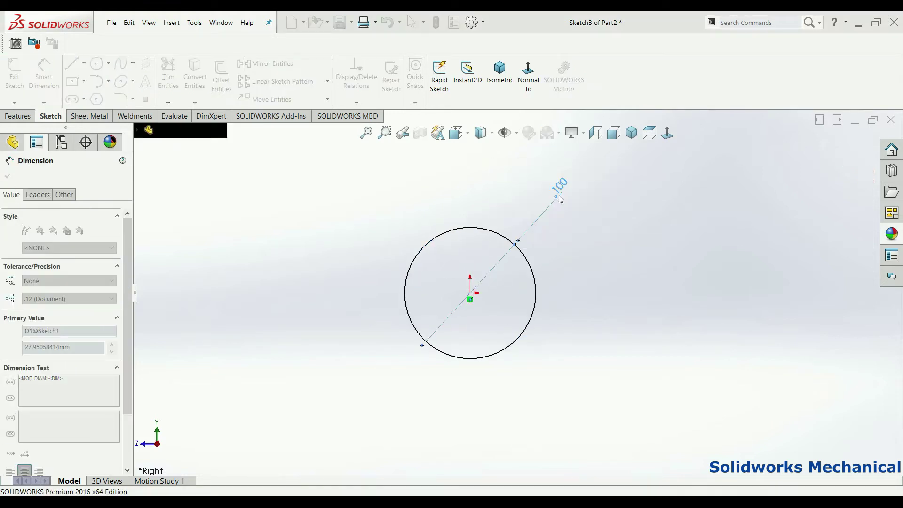
pyautogui.click(21, 116)
pyautogui.click(21, 84)
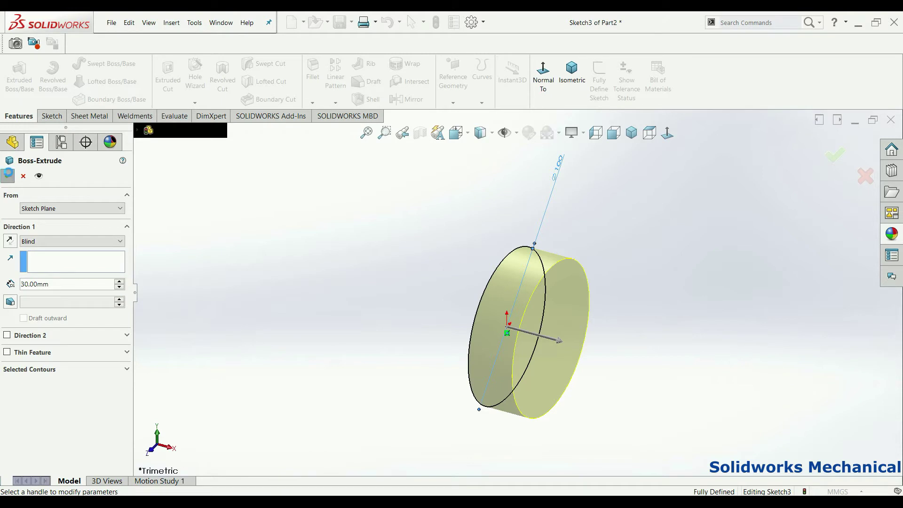
# Accept the 30 mm cylinder and pick its end face for a new extruded sketch.
pyautogui.click(7, 176)
pyautogui.click(34, 87)
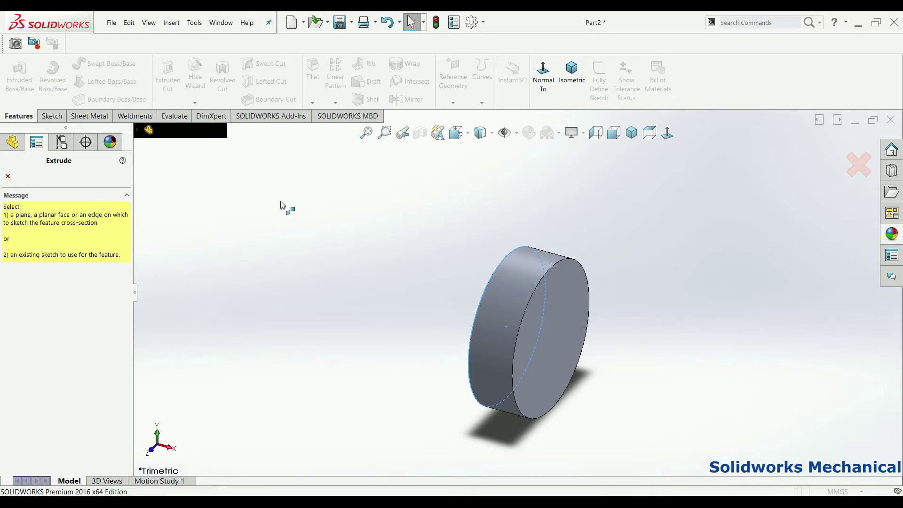
pyautogui.click(583, 320)
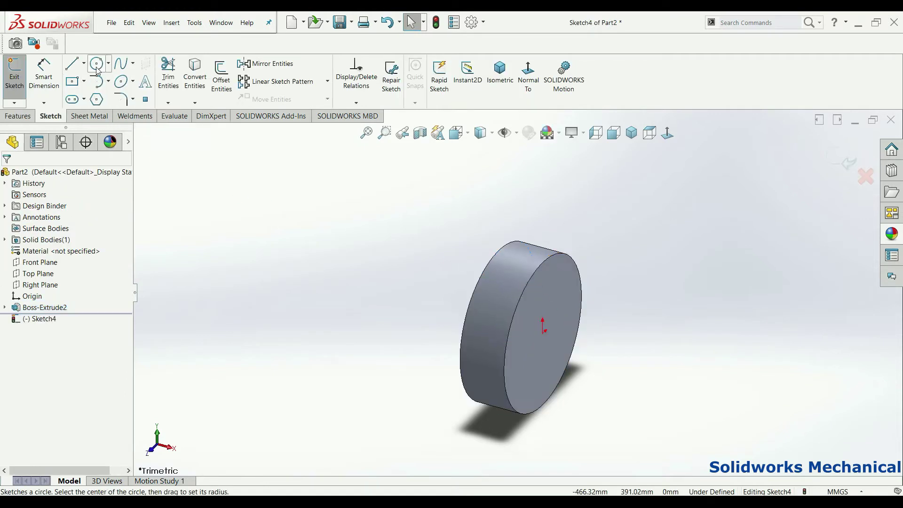
# Draw a 250 mm diameter circle concentric with the cylinder on its end face.
pyautogui.click(98, 70)
pyautogui.click(543, 333)
pyautogui.click(572, 425)
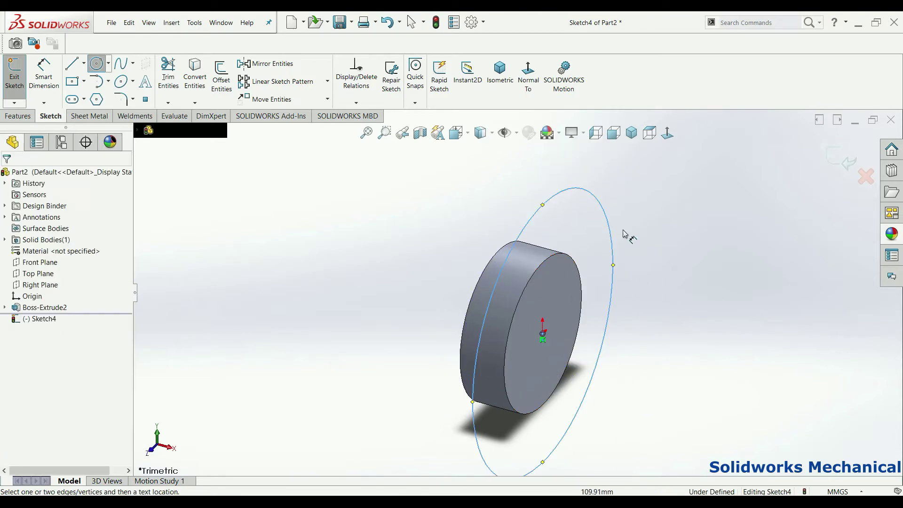
pyautogui.click(549, 195)
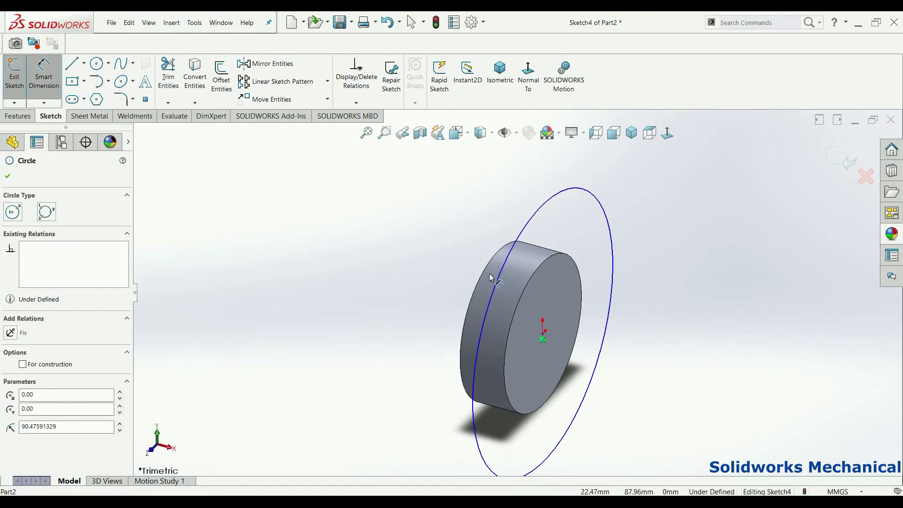
pyautogui.click(582, 190)
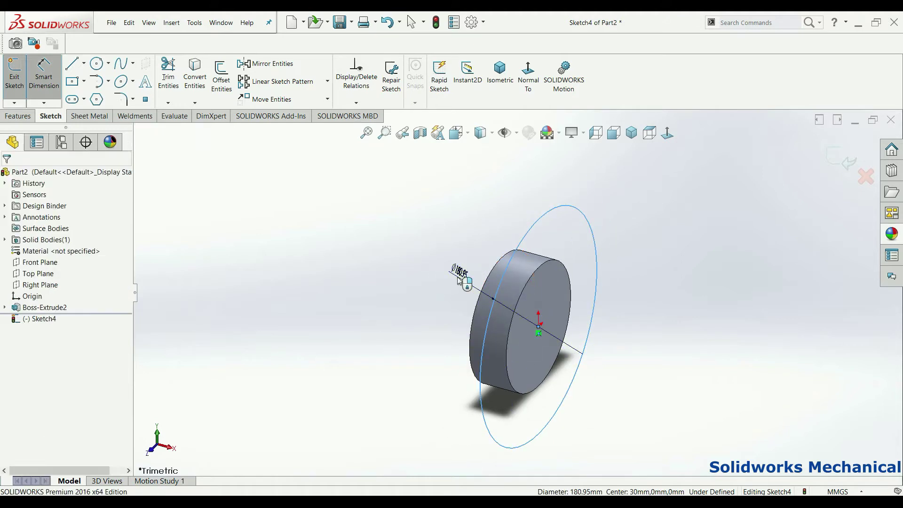
pyautogui.click(458, 280)
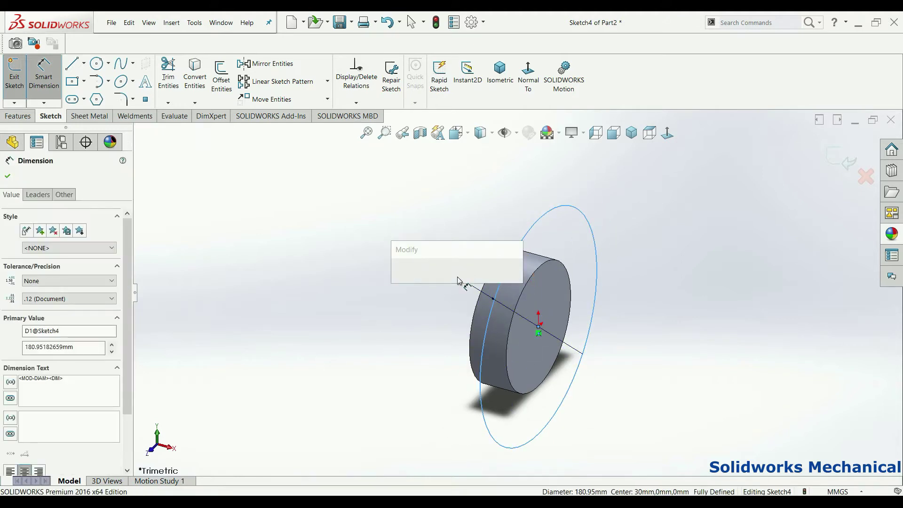
pyautogui.press('Return')
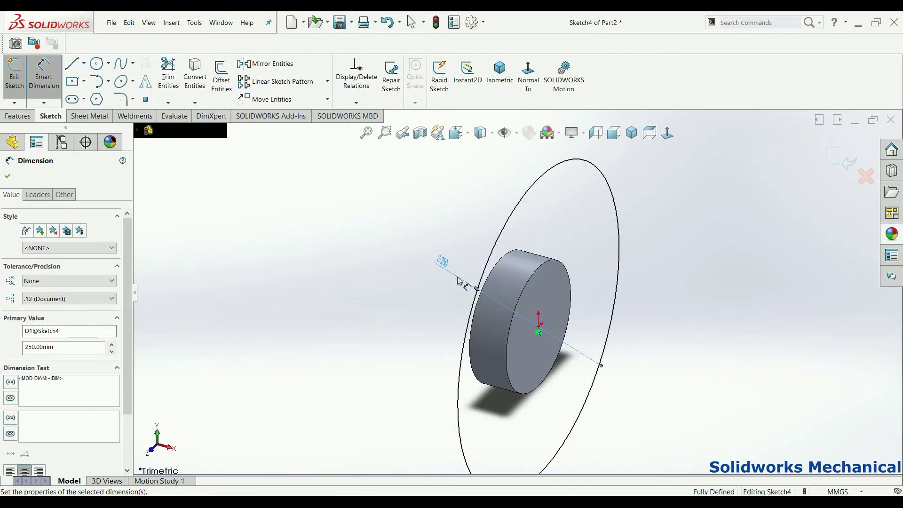
pyautogui.click(15, 117)
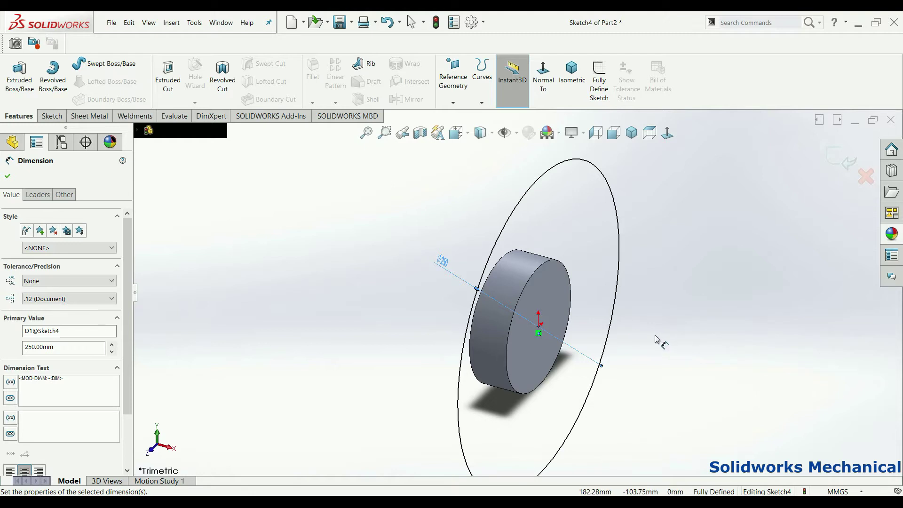
# Preview a 30 mm boss extrusion of the 250 mm circle.
pyautogui.click(8, 79)
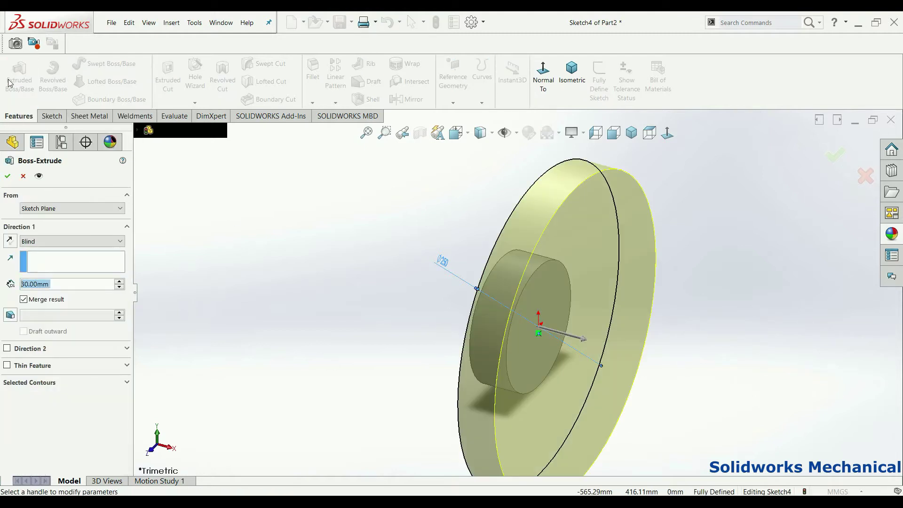
# Extrude the 250 mm circle 25 mm into Boss-Extrude3, merged with the cylinder.
pyautogui.write('25')
pyautogui.press('Return')
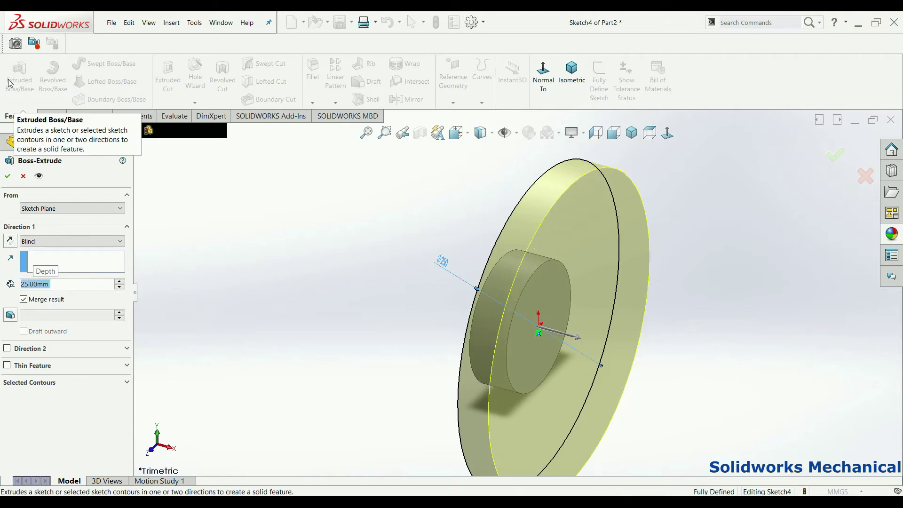
pyautogui.click(8, 175)
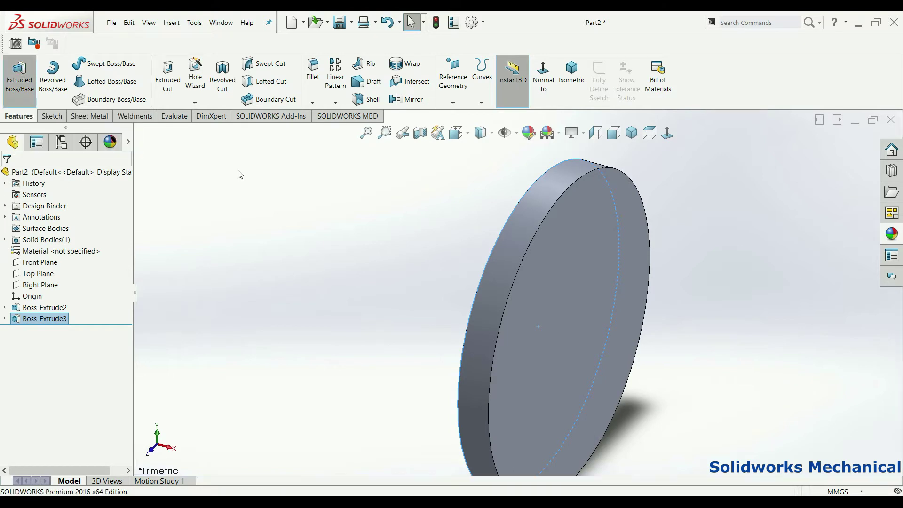
pyautogui.click(19, 75)
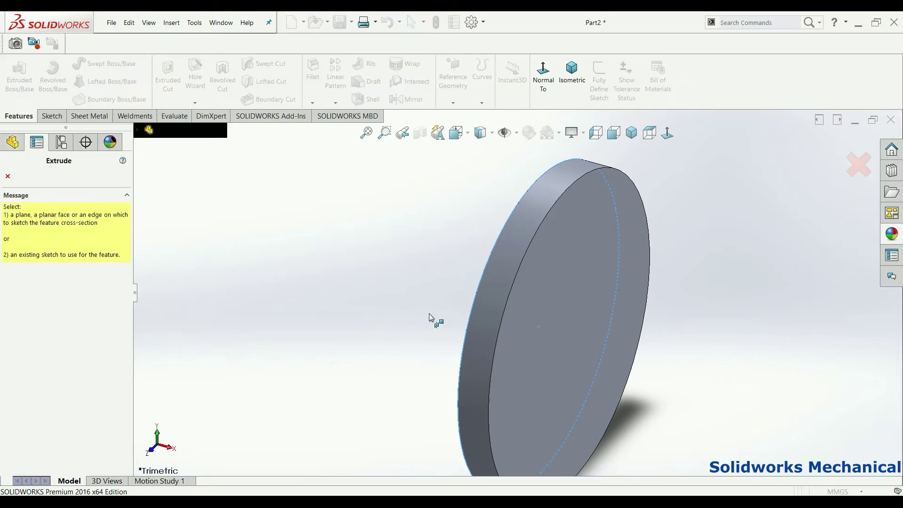
# Sketch a centred 120 mm diameter circle on the disc face.
pyautogui.click(591, 336)
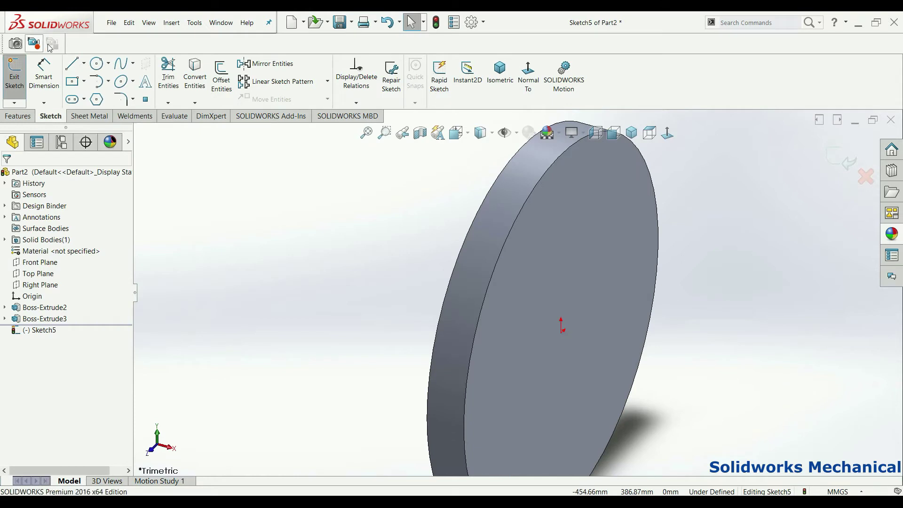
pyautogui.click(96, 64)
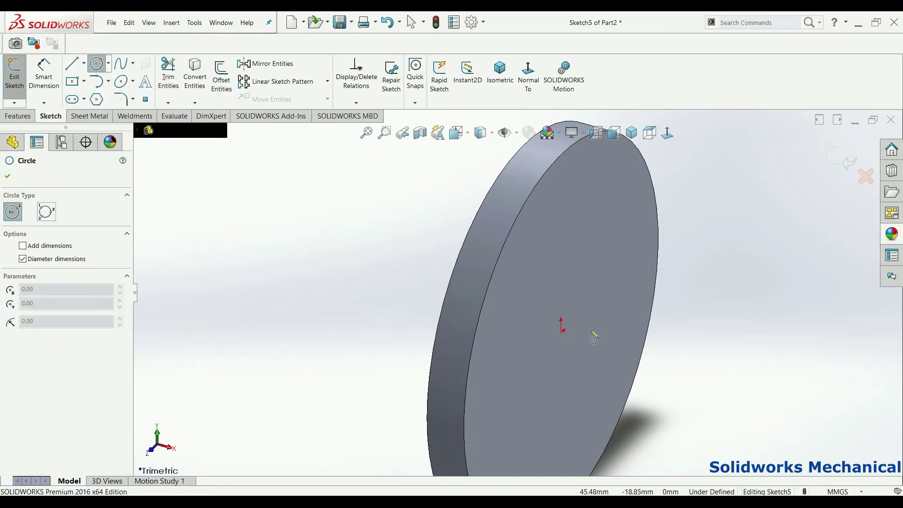
pyautogui.click(561, 325)
pyautogui.click(613, 265)
pyautogui.press('d')
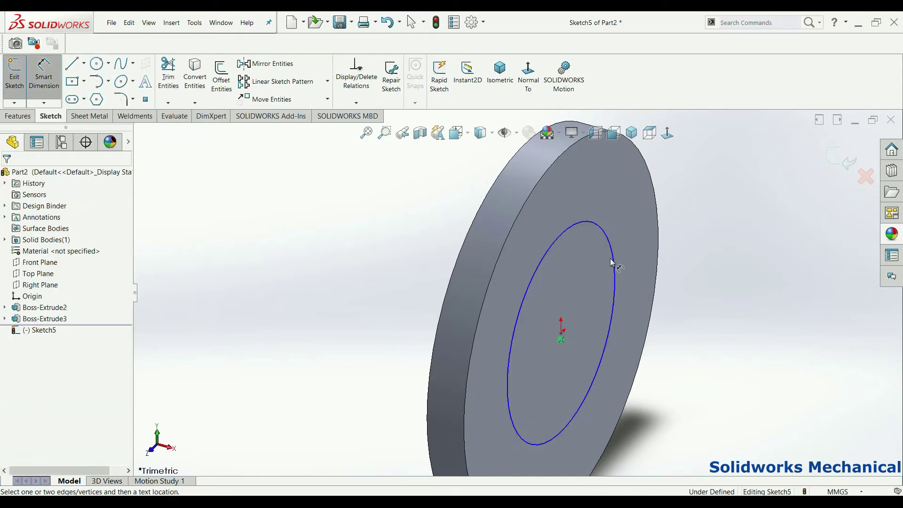
pyautogui.click(614, 262)
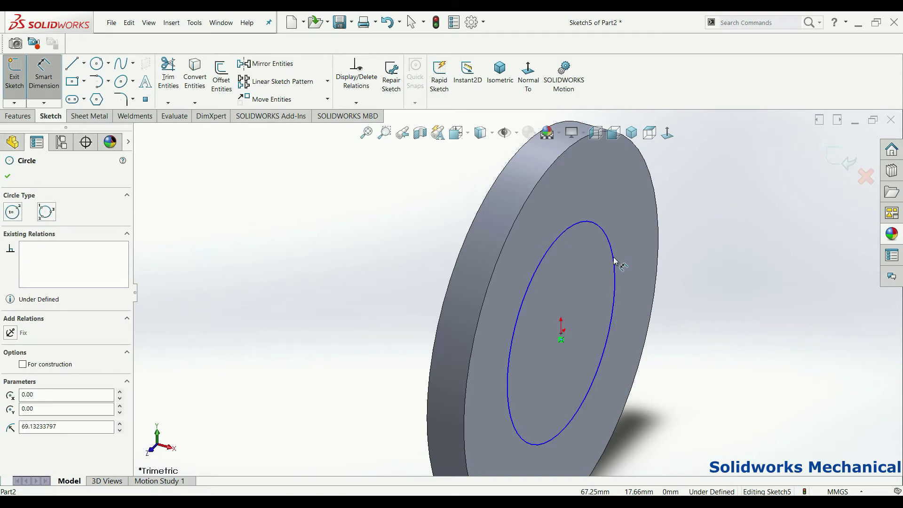
pyautogui.click(614, 262)
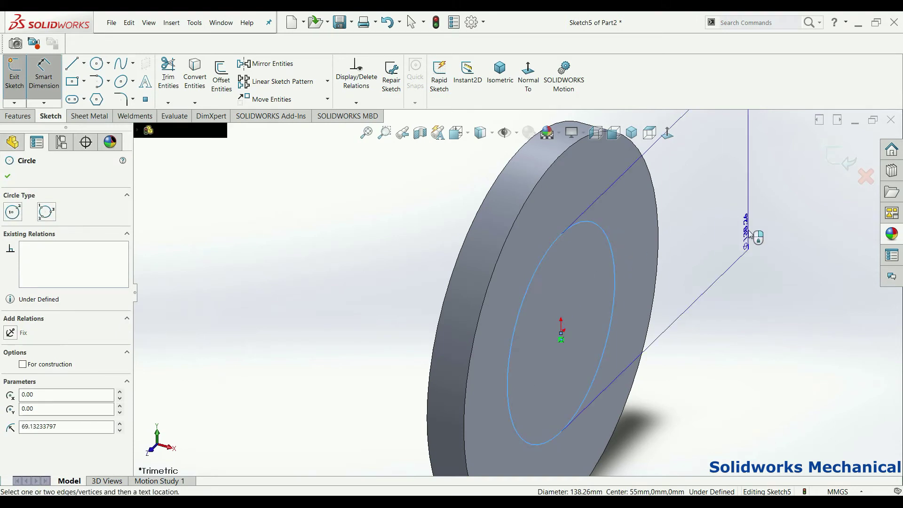
pyautogui.click(754, 235)
pyautogui.write('100')
pyautogui.press('Return')
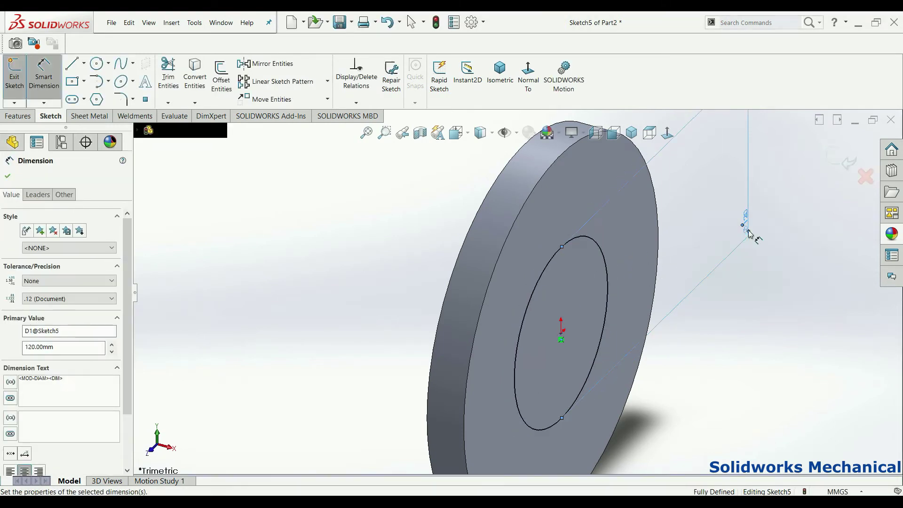
pyautogui.press('Escape')
# Extrude the 120 mm circle 23 mm into the hub, Boss-Extrude4.
pyautogui.click(19, 116)
pyautogui.click(19, 78)
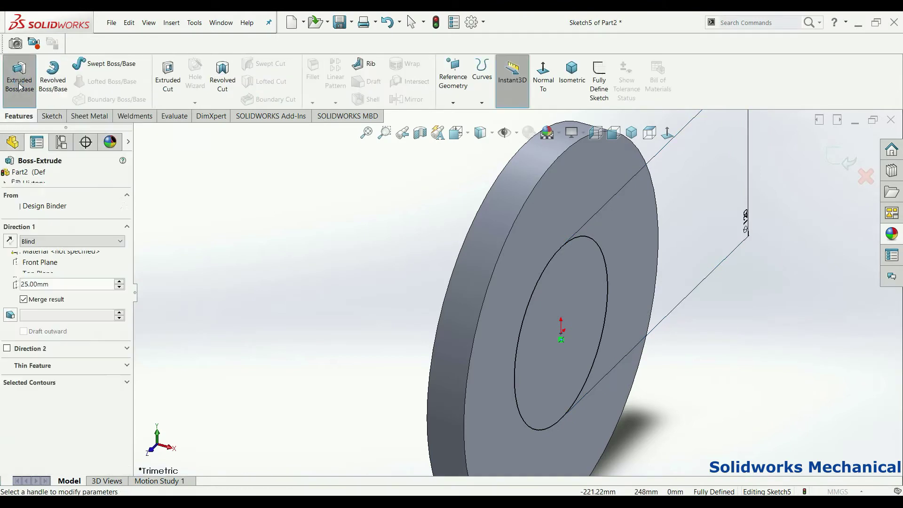
pyautogui.write('23')
pyautogui.press('Return')
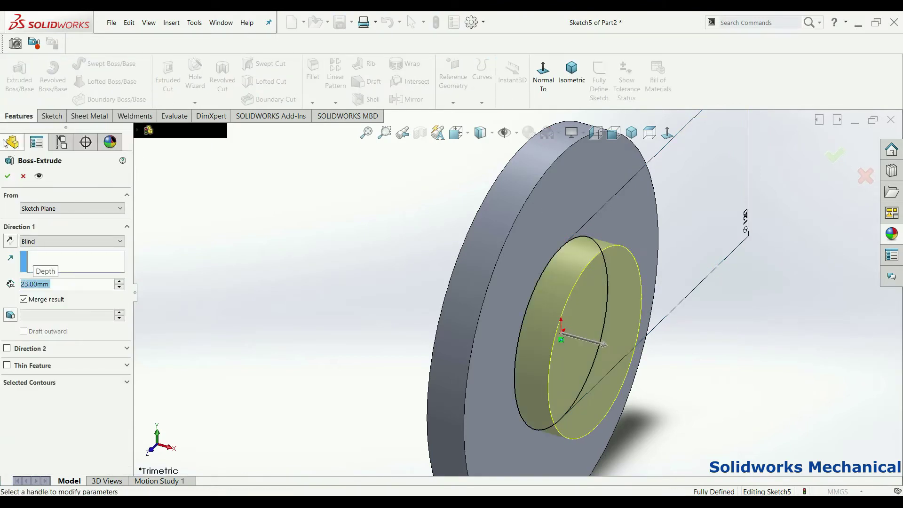
pyautogui.press('Return')
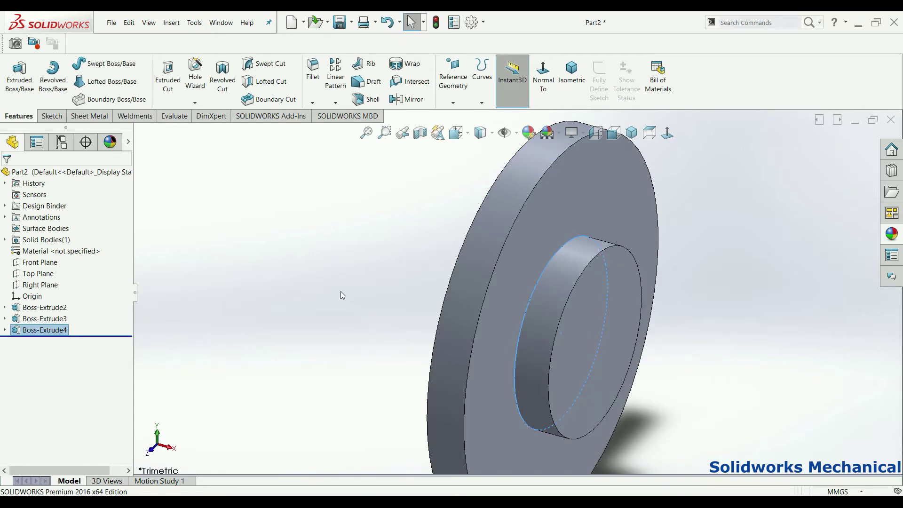
# Start a sketch on the Top Plane and view it Normal To.
pyautogui.click(408, 323)
pyautogui.hotkey('ctrl', '7')
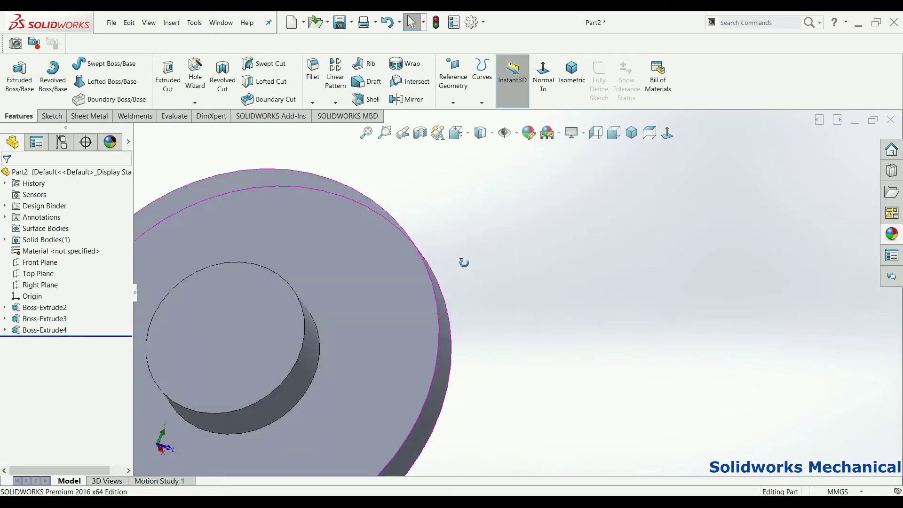
pyautogui.scroll(-3, 512, 256)
pyautogui.click(669, 263)
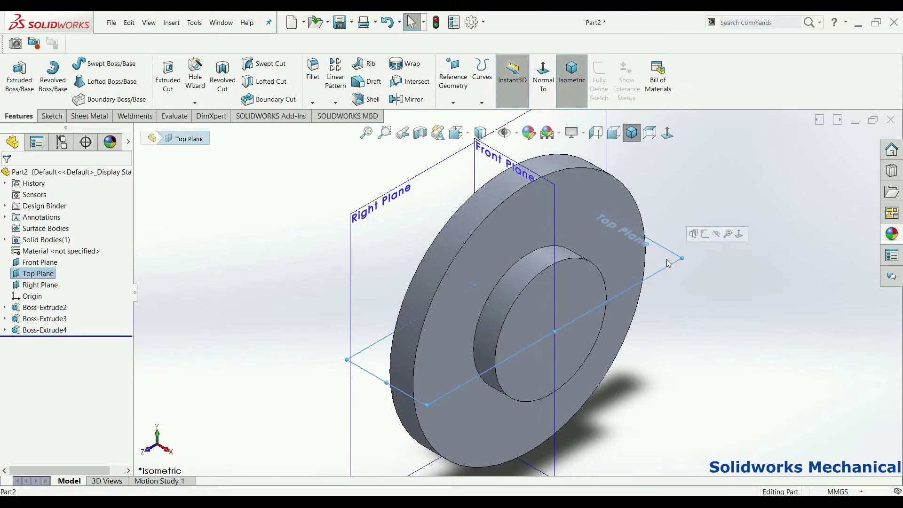
pyautogui.click(704, 234)
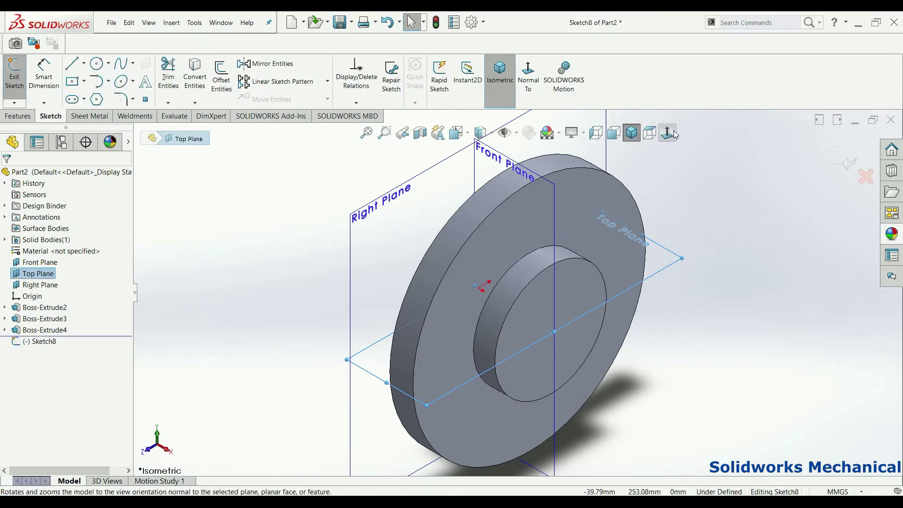
pyautogui.click(667, 133)
pyautogui.scroll(-2, 522, 300)
pyautogui.scroll(-5, 531, 304)
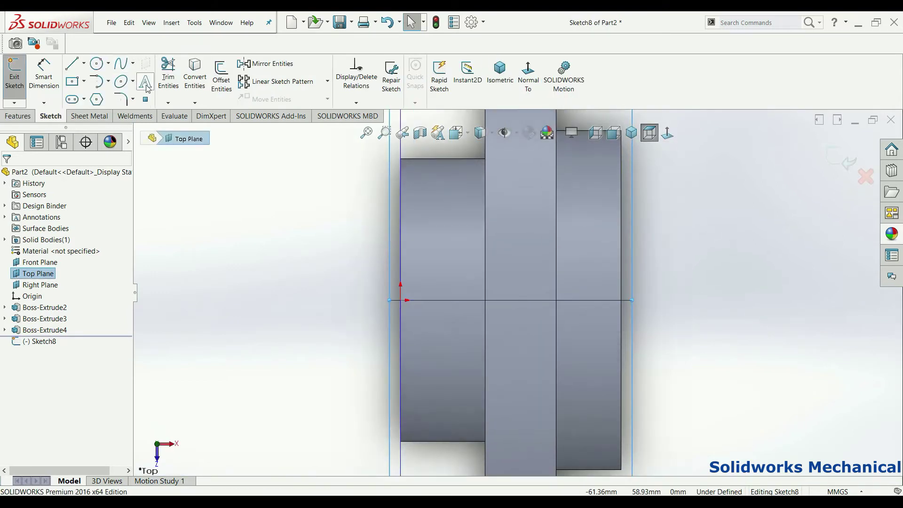
# Draw a centerline from the origin and a closed four-sided profile above it.
pyautogui.click(84, 69)
pyautogui.click(91, 84)
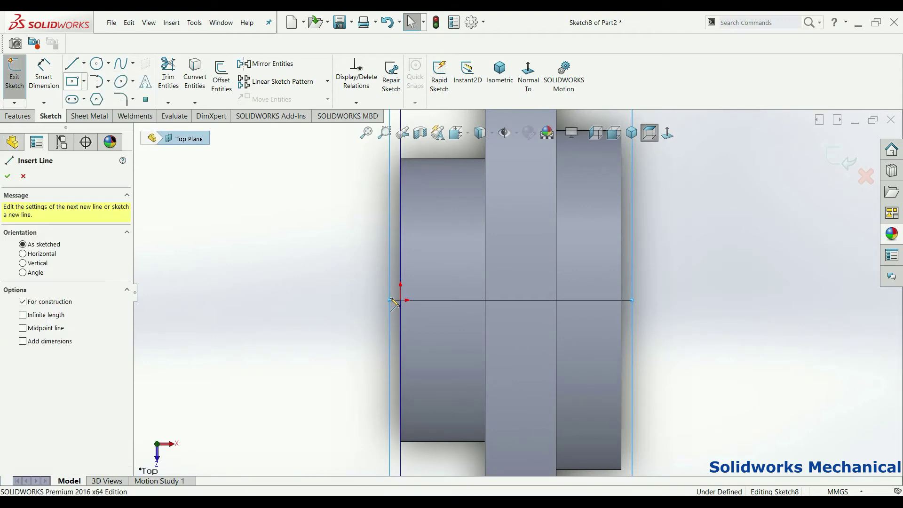
pyautogui.click(401, 301)
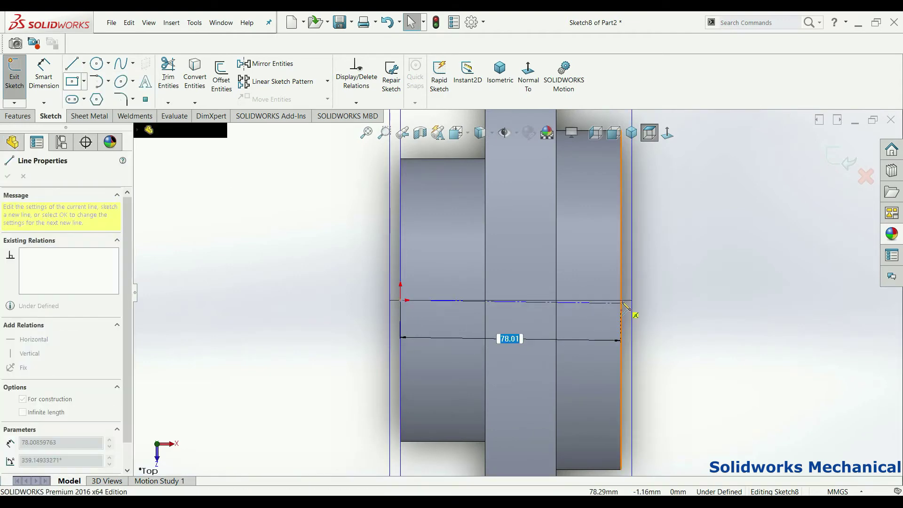
pyautogui.doubleClick(621, 301)
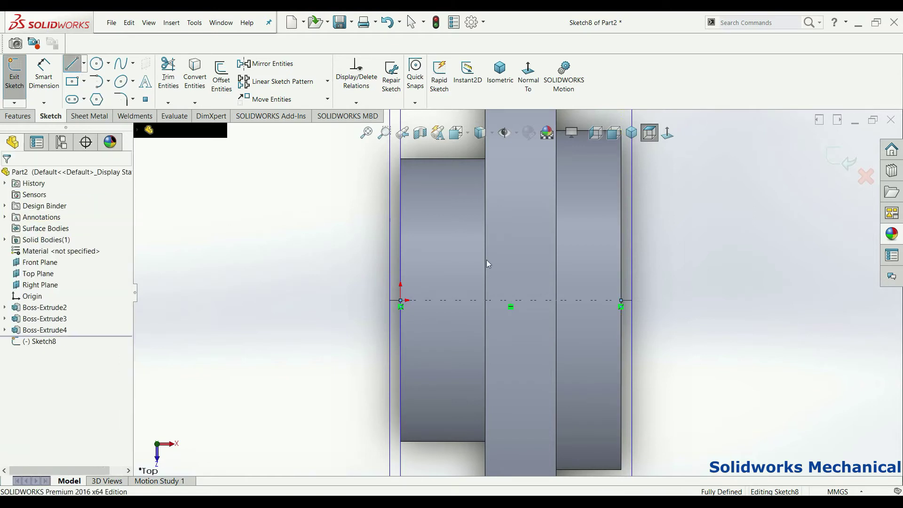
pyautogui.click(621, 301)
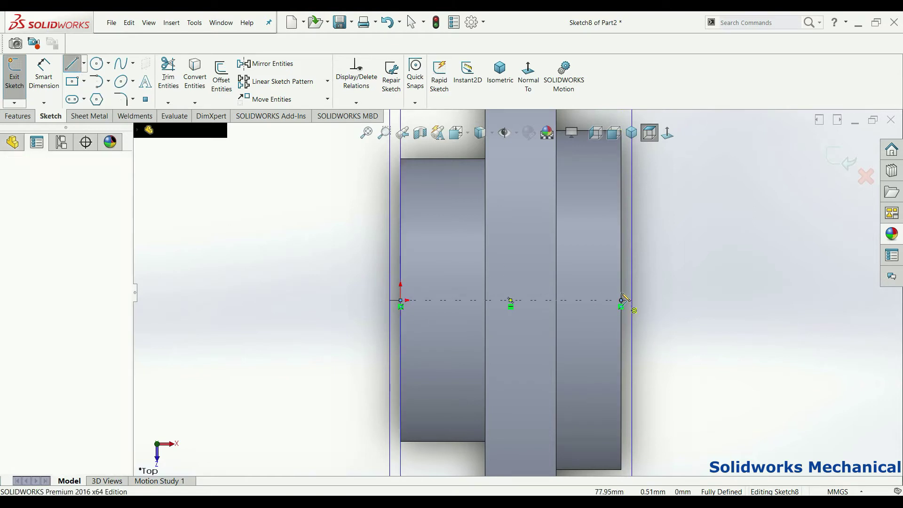
pyautogui.click(620, 239)
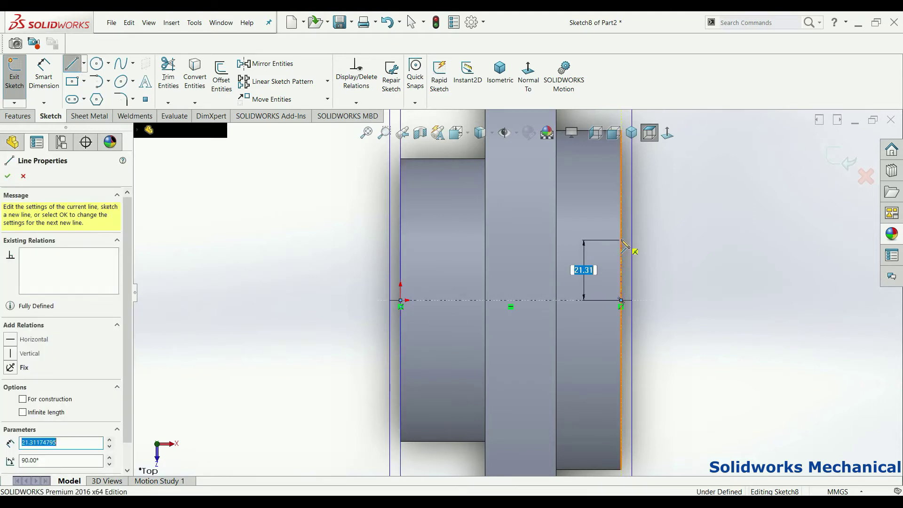
pyautogui.click(400, 252)
pyautogui.click(401, 301)
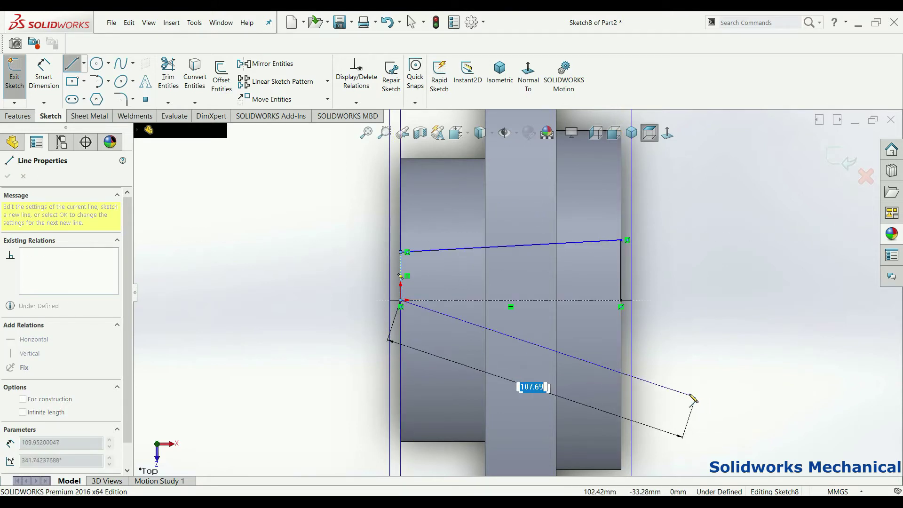
pyautogui.press('f')
pyautogui.press('Escape')
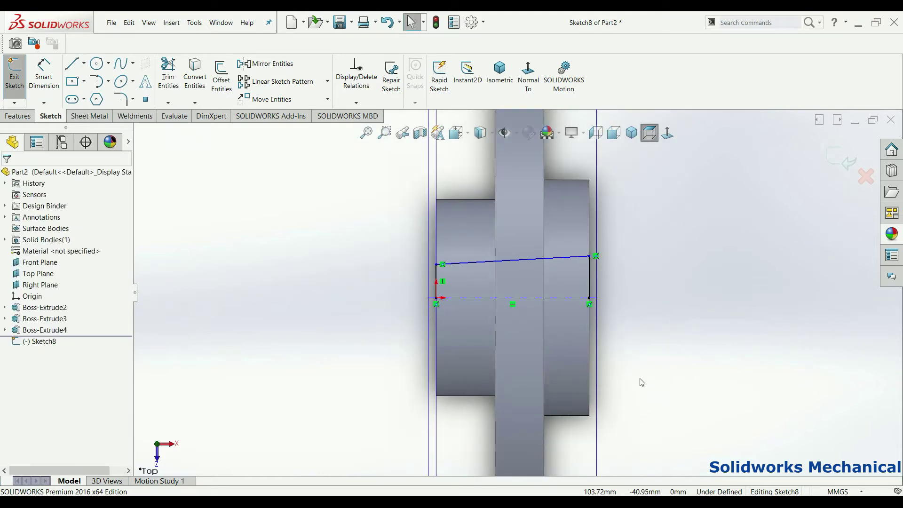
# Dimension the profile heights to 35.50 mm (71/2) on the left and 37.50 mm on the right.
pyautogui.moveTo(622, 339); pyautogui.dragTo(620, 300, button='right')
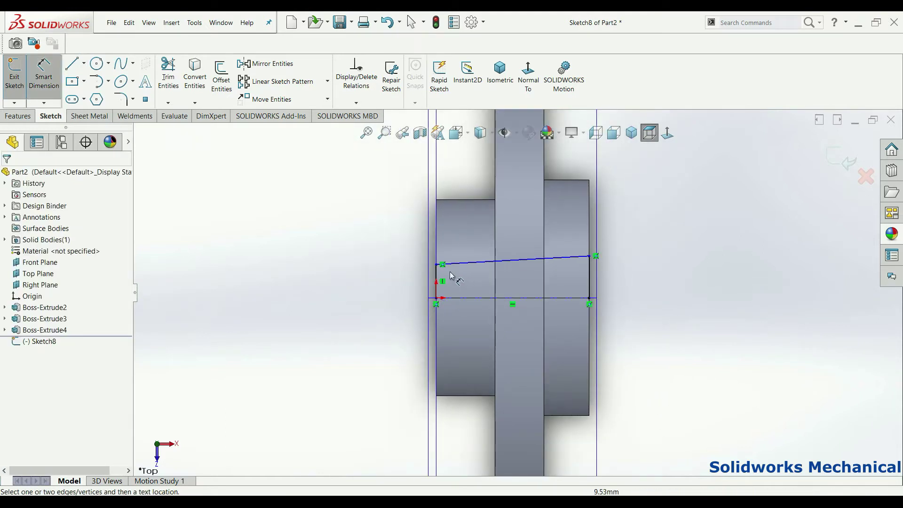
pyautogui.click(436, 265)
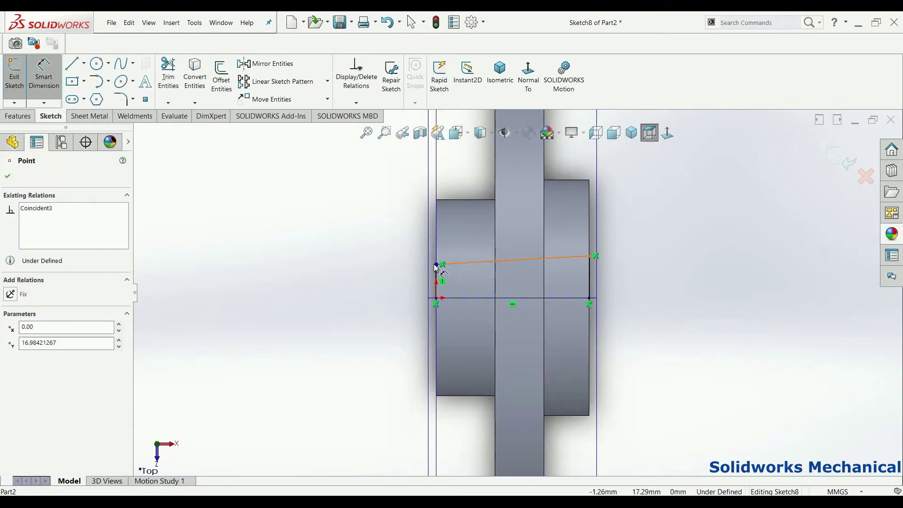
pyautogui.click(440, 299)
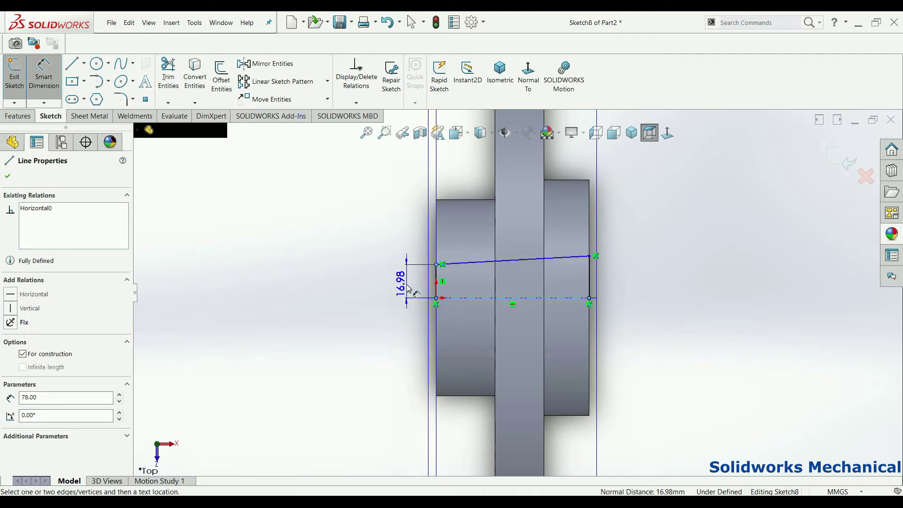
pyautogui.click(407, 287)
pyautogui.write('71/2')
pyautogui.press('Return')
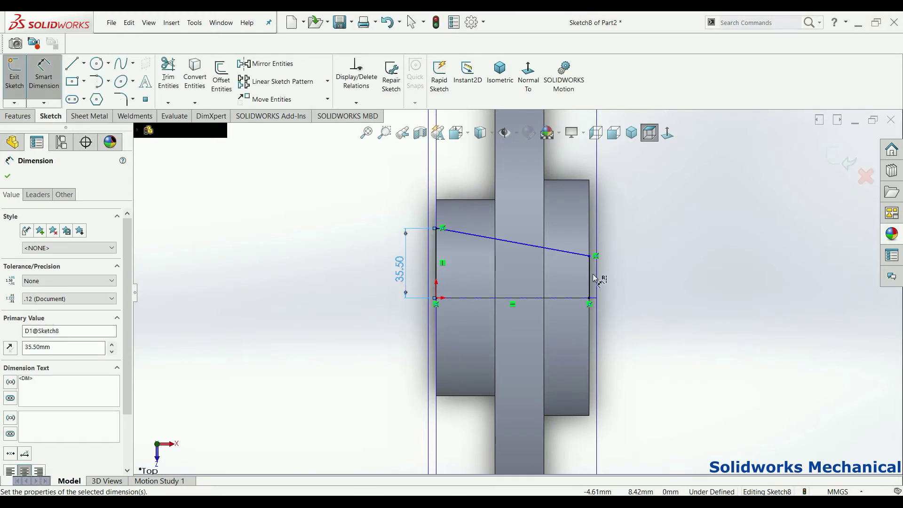
pyautogui.click(589, 257)
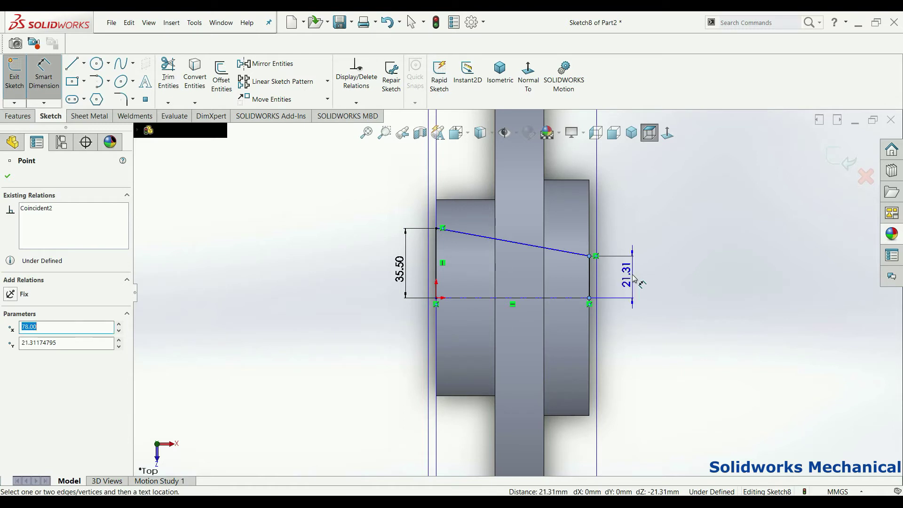
pyautogui.click(634, 278)
pyautogui.write('7.5')
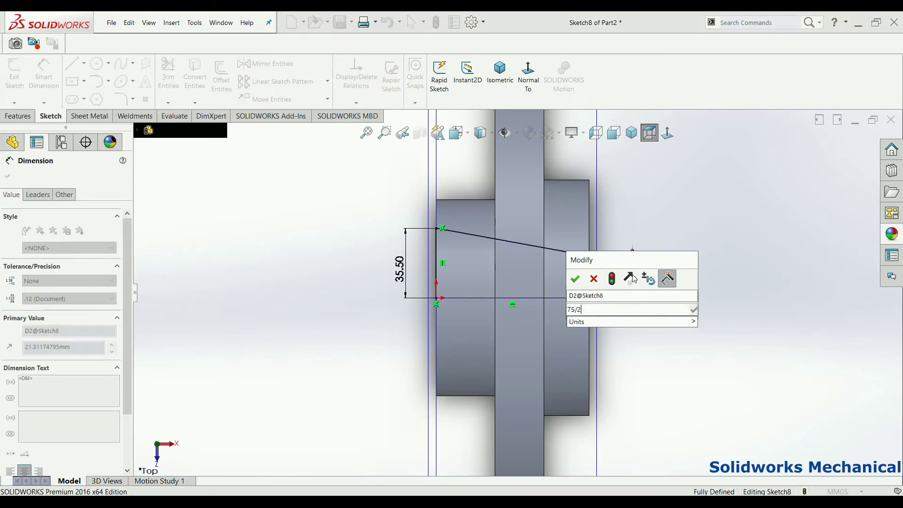
pyautogui.press('Return')
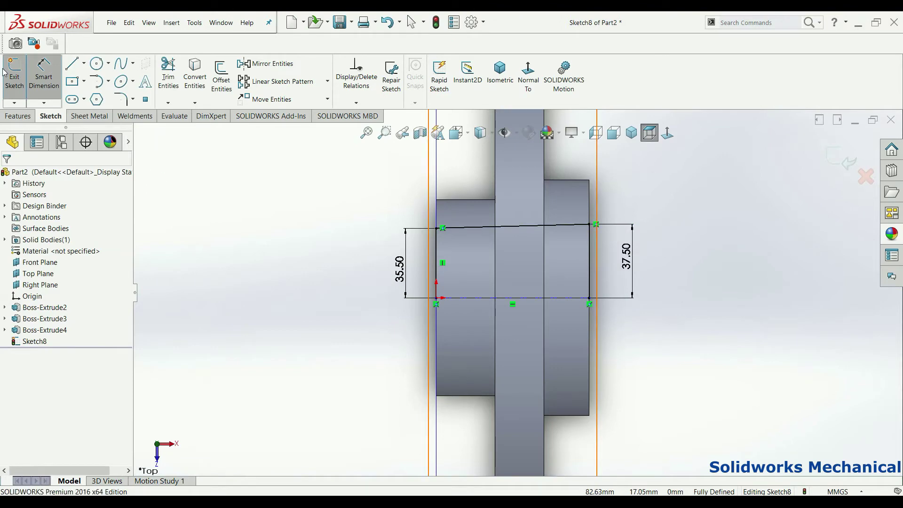
pyautogui.click(18, 117)
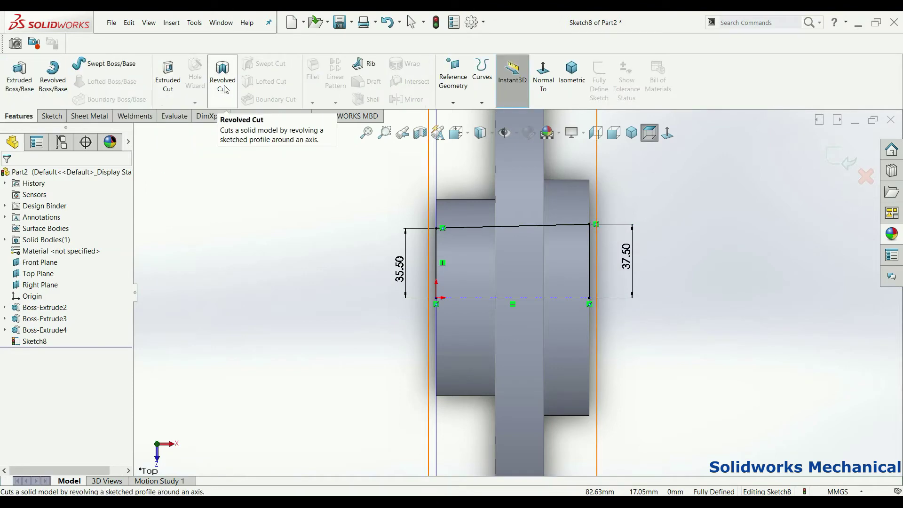
# Revolve-cut the profile to bore the tapered centre hole, then hide the reference planes.
pyautogui.click(221, 82)
pyautogui.click(494, 267)
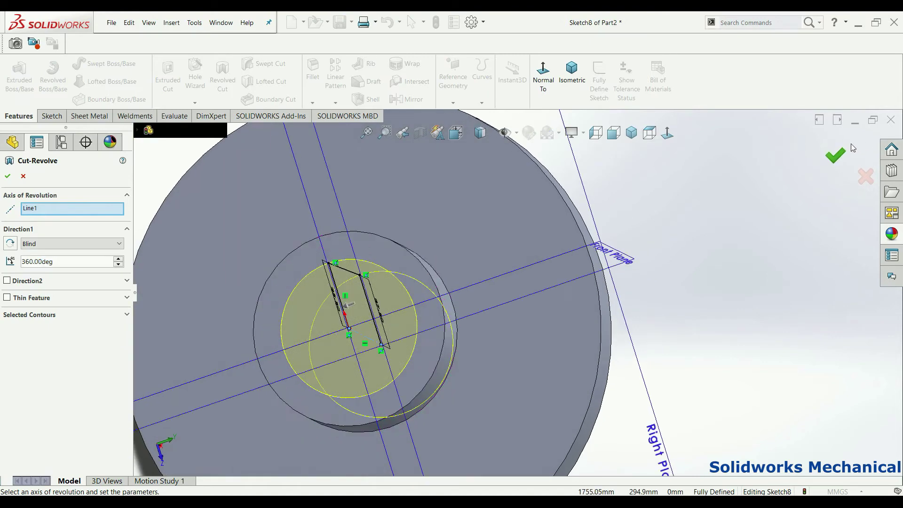
pyautogui.press('Return')
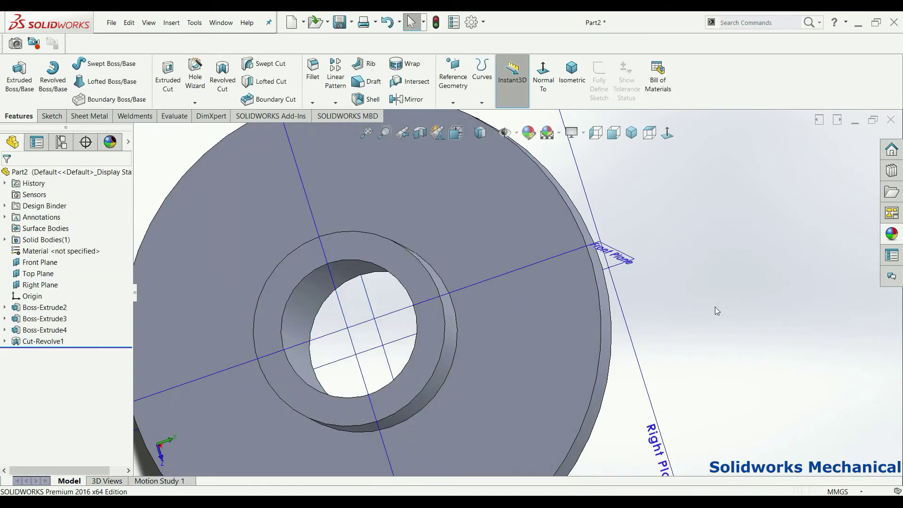
pyautogui.moveTo(714, 307); pyautogui.dragTo(516, 153, button='middle')
pyautogui.click(516, 133)
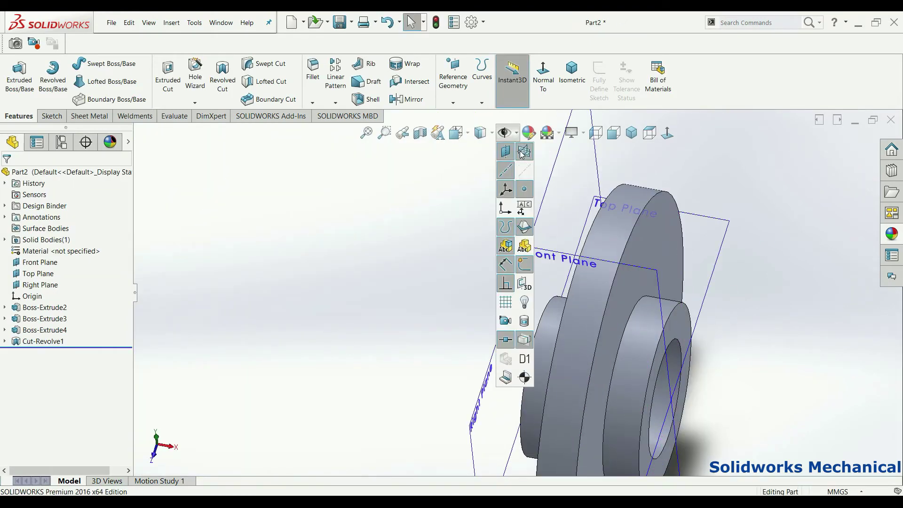
pyautogui.click(524, 151)
# Orient the view Normal To the flange's front face and start a new sketch.
pyautogui.moveTo(695, 293)
pyautogui.mouseDown(button='middle')
pyautogui.moveTo(638, 266)
pyautogui.moveTo(621, 272)
pyautogui.moveTo(624, 317)
pyautogui.moveTo(645, 262)
pyautogui.moveTo(478, 452)
pyautogui.moveTo(501, 427)
pyautogui.moveTo(467, 396)
pyautogui.mouseUp(button='middle')
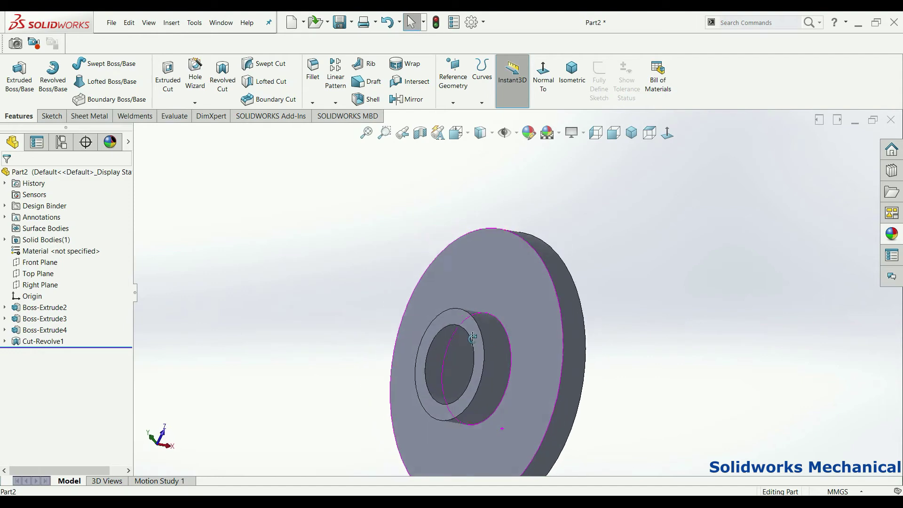
pyautogui.click(510, 352)
pyautogui.moveTo(511, 352); pyautogui.dragTo(736, 211, button='middle')
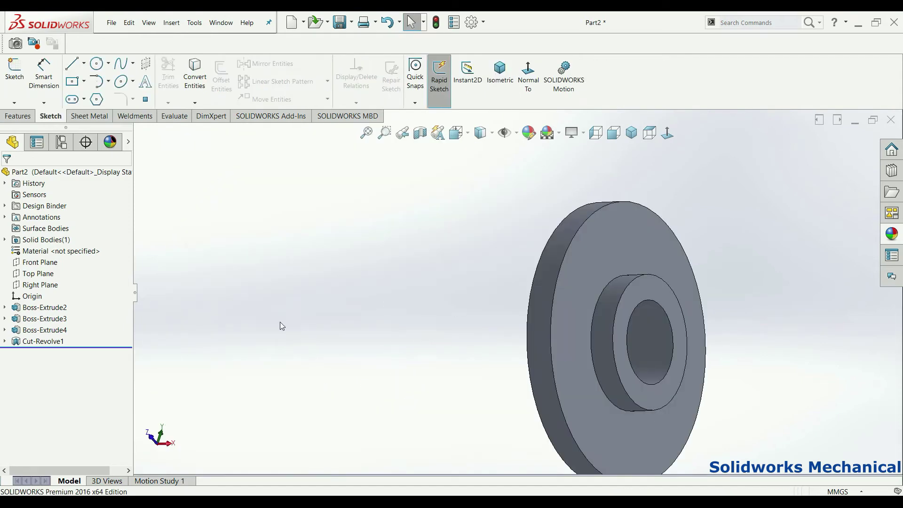
pyautogui.moveTo(740, 309); pyautogui.dragTo(636, 311, button='middle')
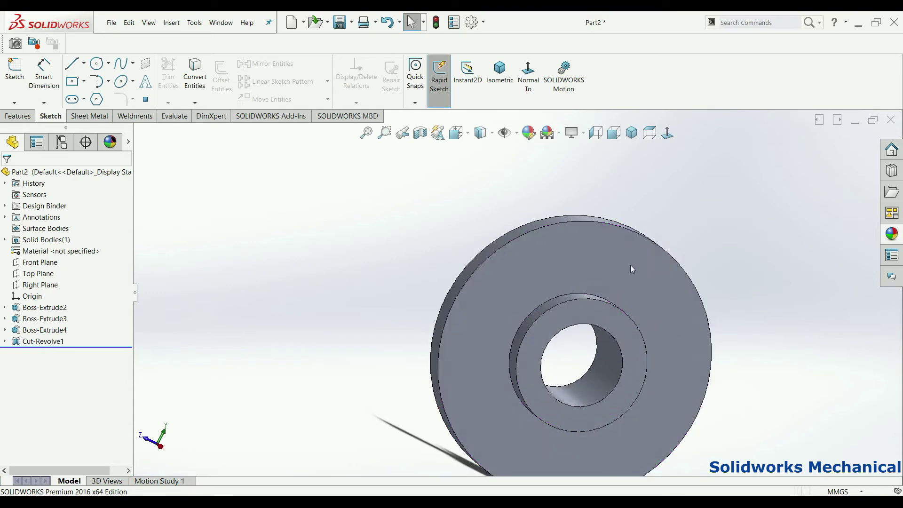
pyautogui.click(630, 264)
pyautogui.click(670, 129)
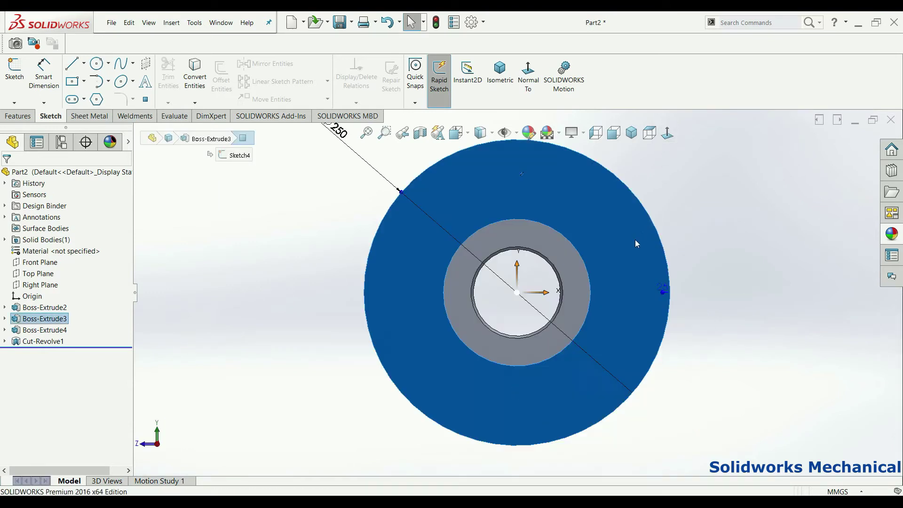
pyautogui.scroll(-3, 591, 258)
pyautogui.click(278, 269)
pyautogui.click(227, 276)
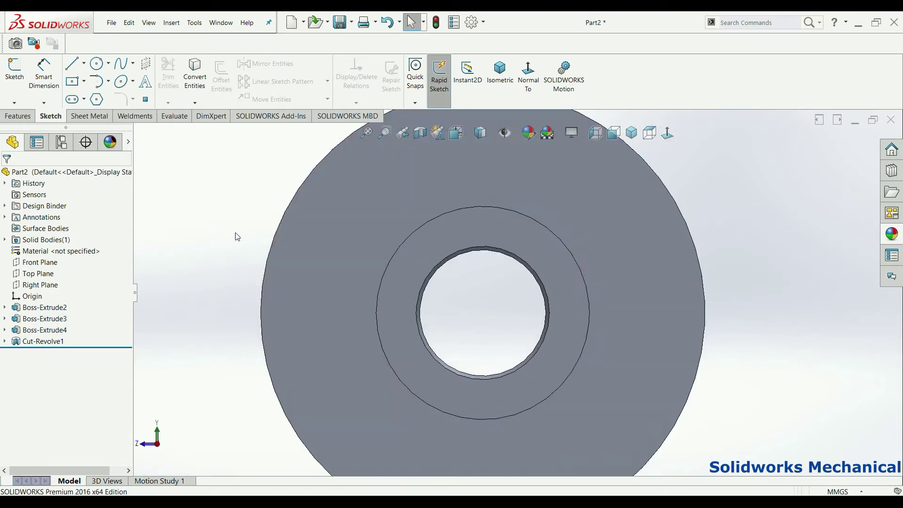
pyautogui.click(73, 81)
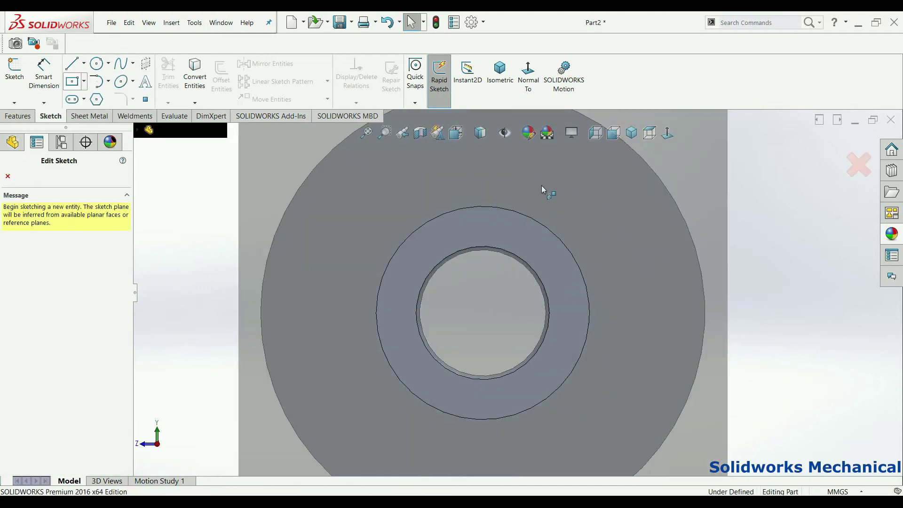
# Draw a diagonal construction centerline from the flange centre outward on the face.
pyautogui.click(583, 232)
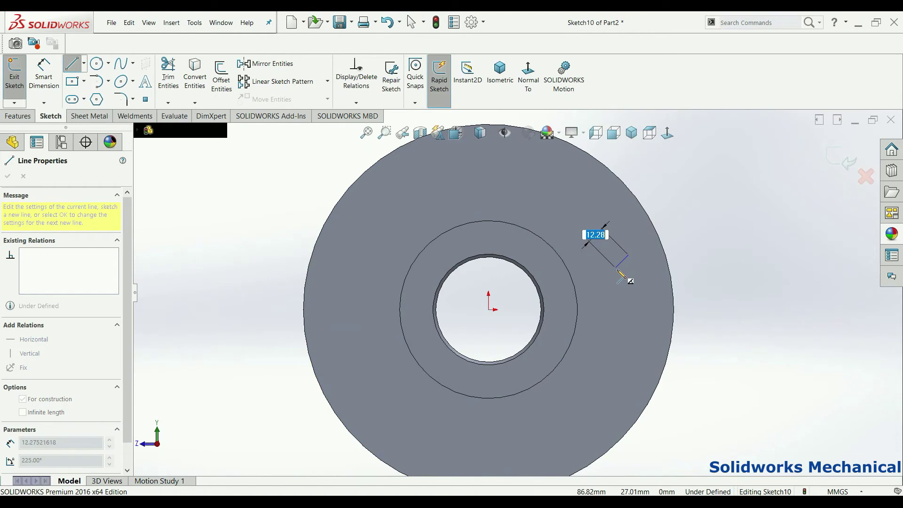
pyautogui.click(84, 63)
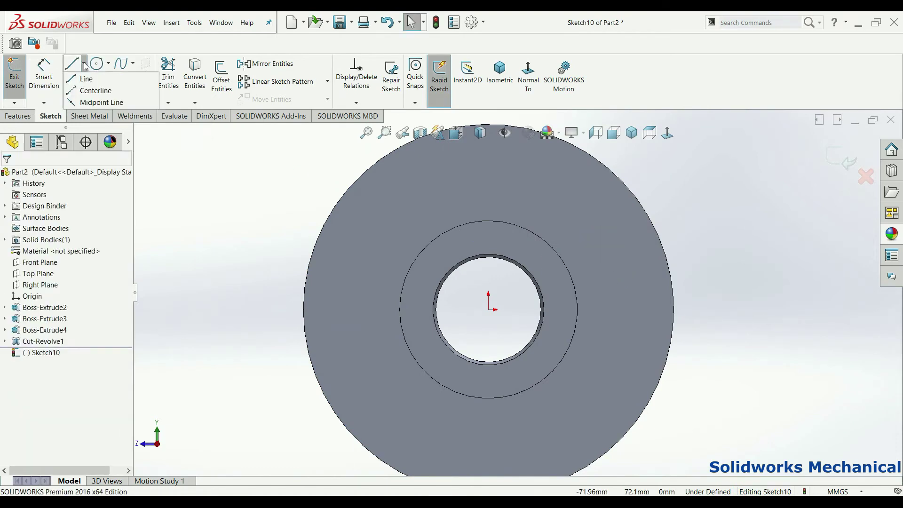
pyautogui.click(94, 89)
pyautogui.click(489, 310)
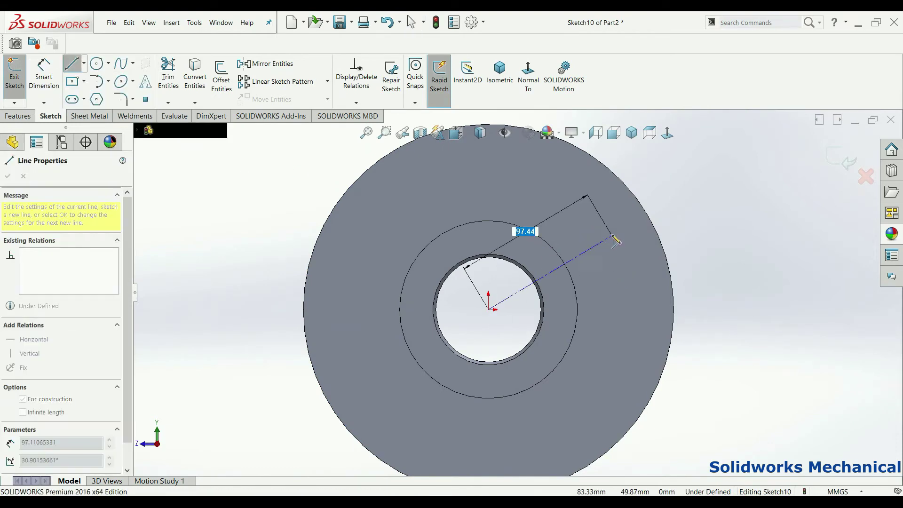
pyautogui.click(612, 233)
# Sketch a 215 mm diameter circle on the origin through the centerline's end.
pyautogui.click(97, 64)
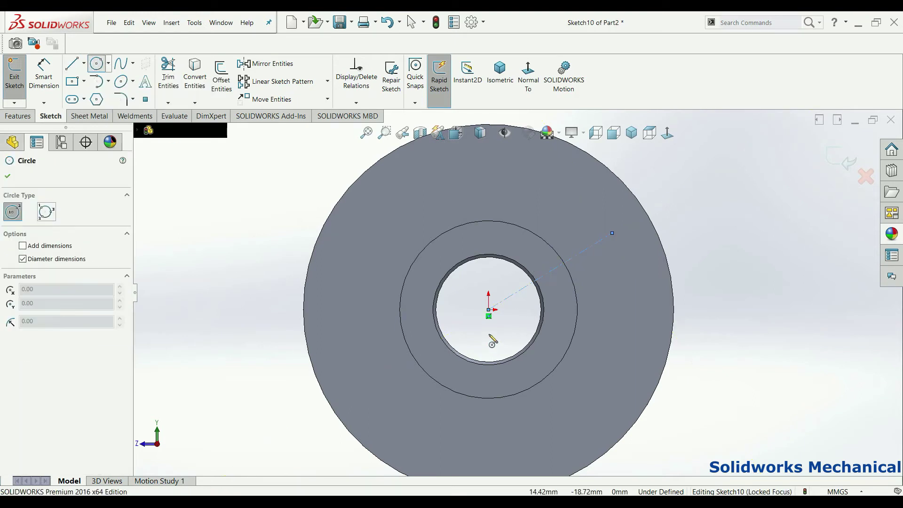
pyautogui.click(489, 310)
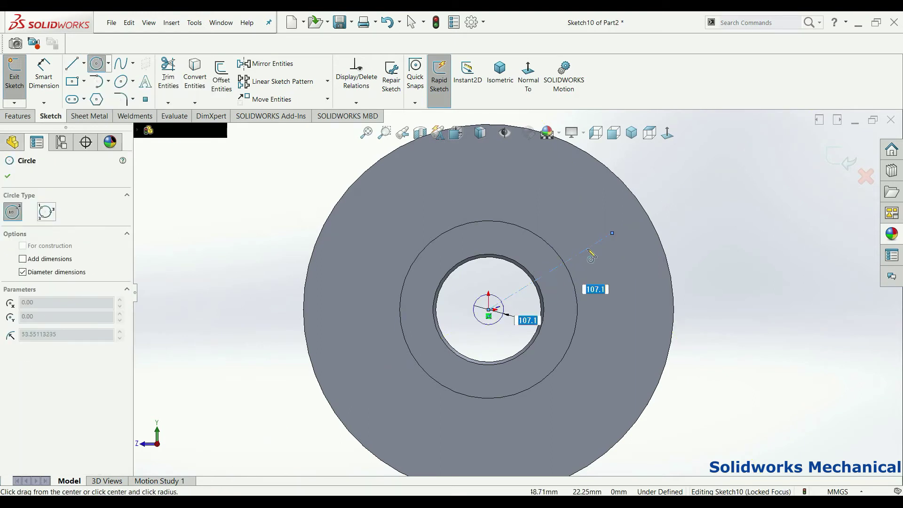
pyautogui.click(612, 233)
pyautogui.moveTo(710, 329); pyautogui.dragTo(710, 301, button='right')
pyautogui.click(628, 272)
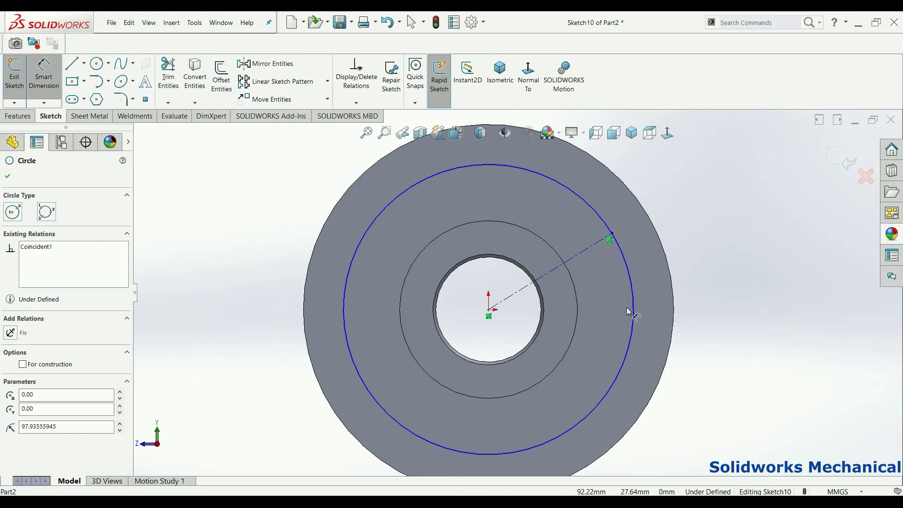
pyautogui.click(633, 306)
pyautogui.click(648, 278)
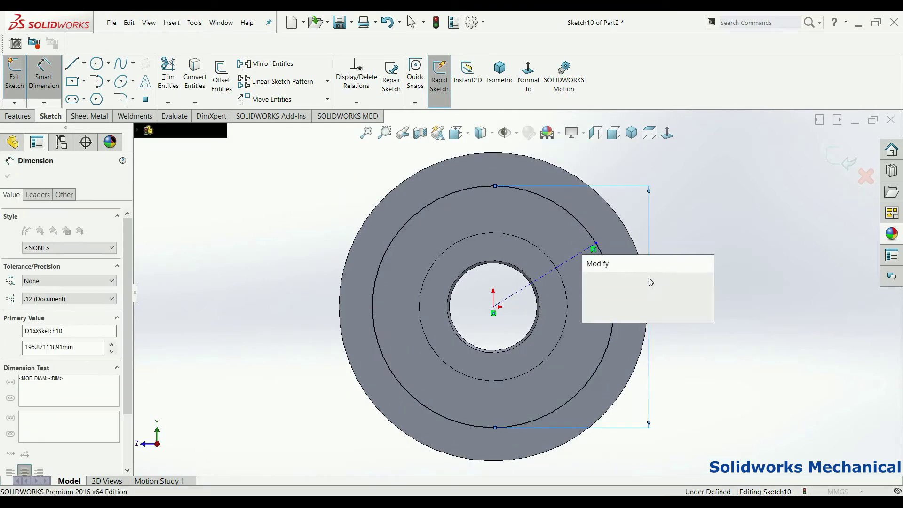
pyautogui.write('215')
pyautogui.press('Return')
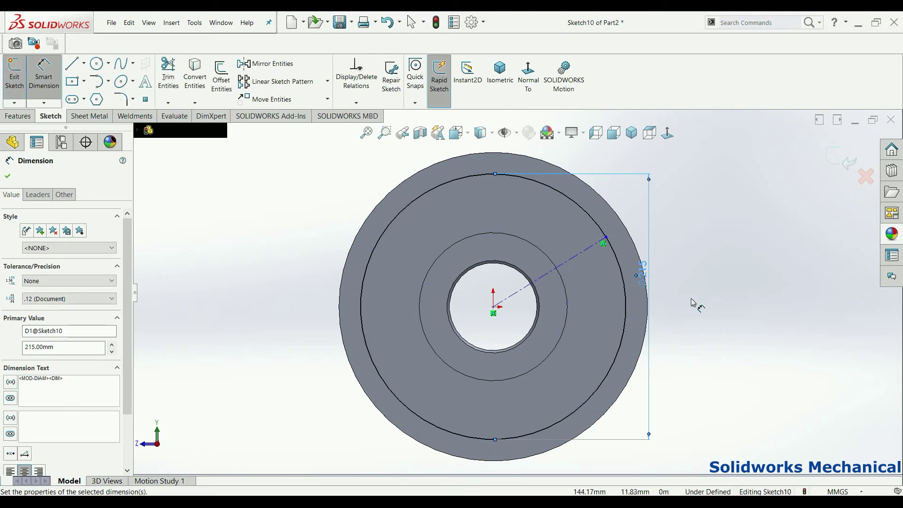
pyautogui.scroll(-3, 612, 202)
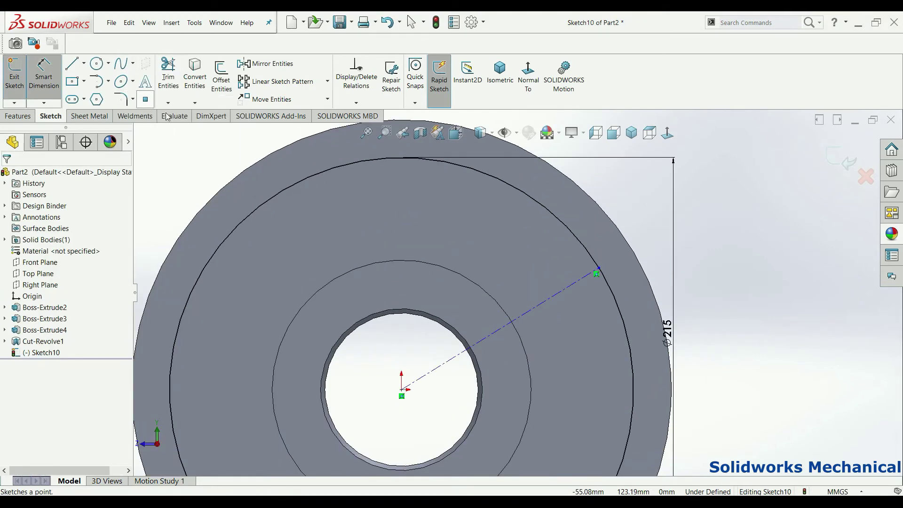
# Add a point at the line's end, set the line to 45°, and exit Sketch10.
pyautogui.click(145, 99)
pyautogui.click(599, 269)
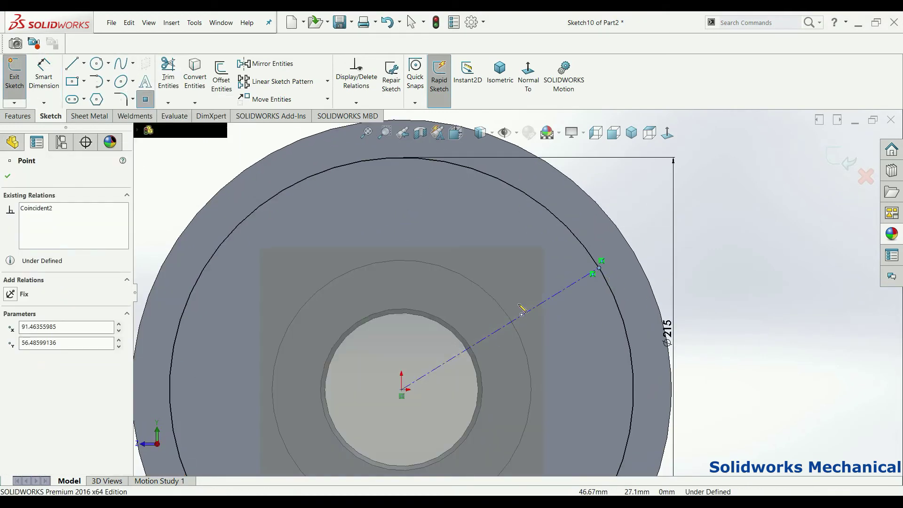
pyautogui.press('Escape')
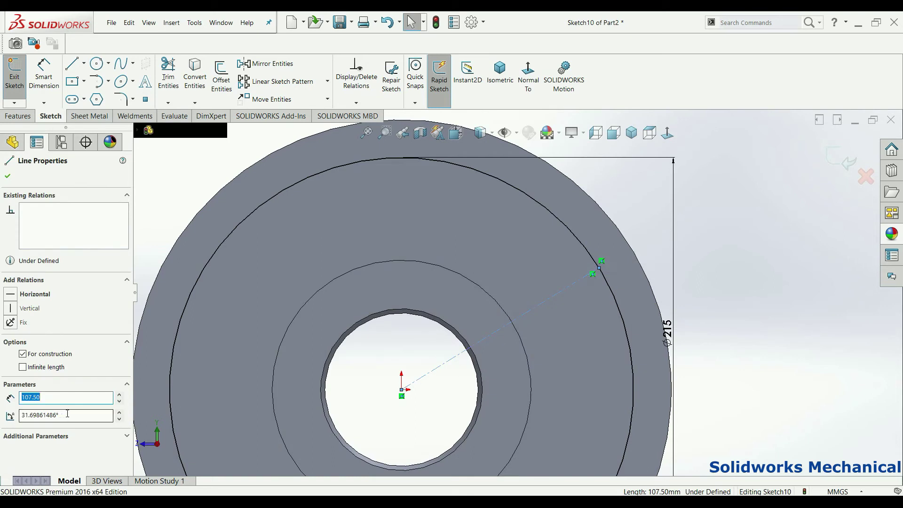
pyautogui.click(67, 413)
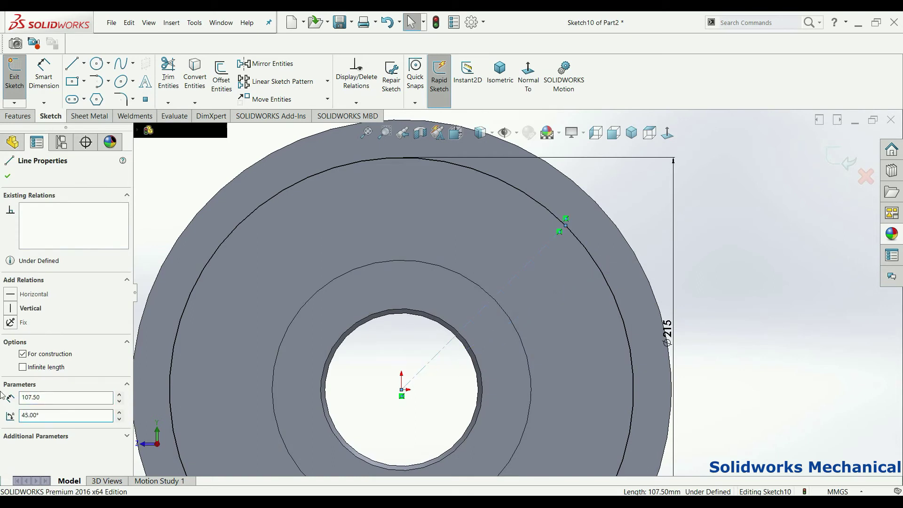
pyautogui.scroll(2, 291, 324)
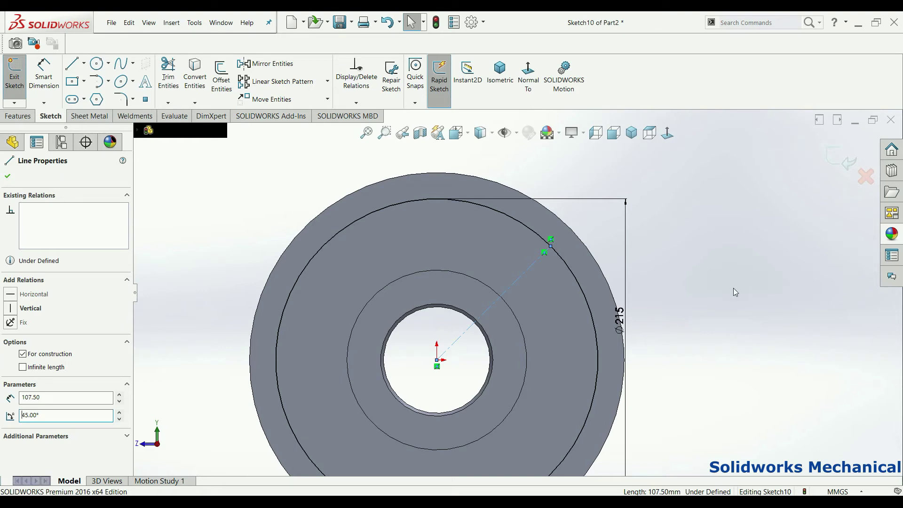
pyautogui.click(831, 158)
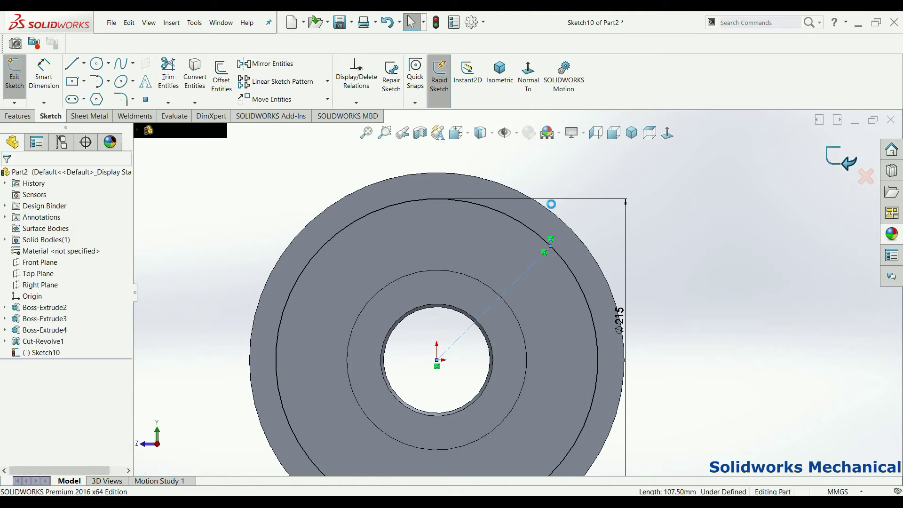
pyautogui.click(16, 116)
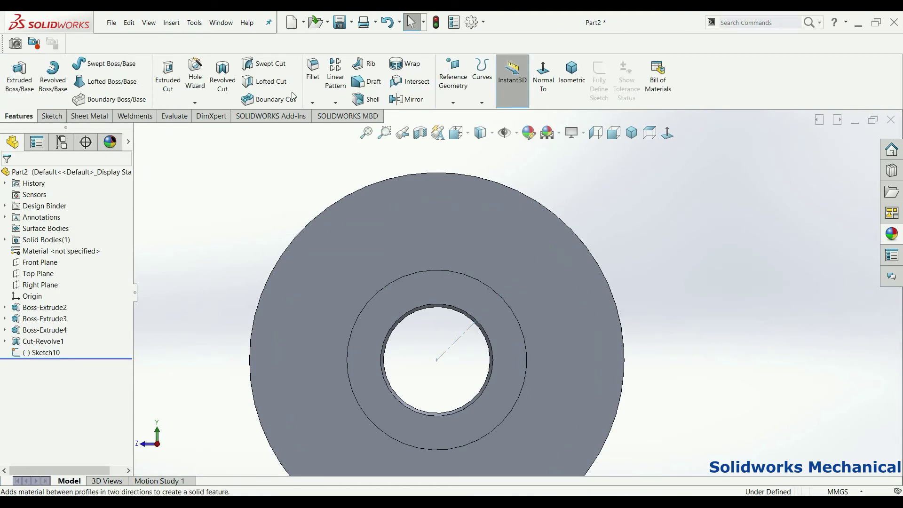
# Place an ISO M12 tap-drill hole at the sketch point on the 215 mm circle.
pyautogui.click(195, 73)
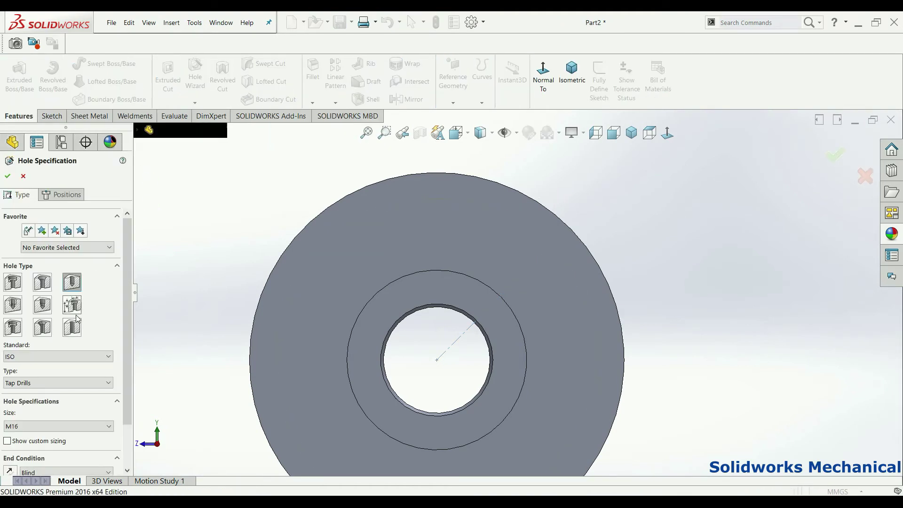
pyautogui.click(57, 426)
pyautogui.scroll(-3, 38, 400)
pyautogui.click(37, 332)
pyautogui.click(60, 195)
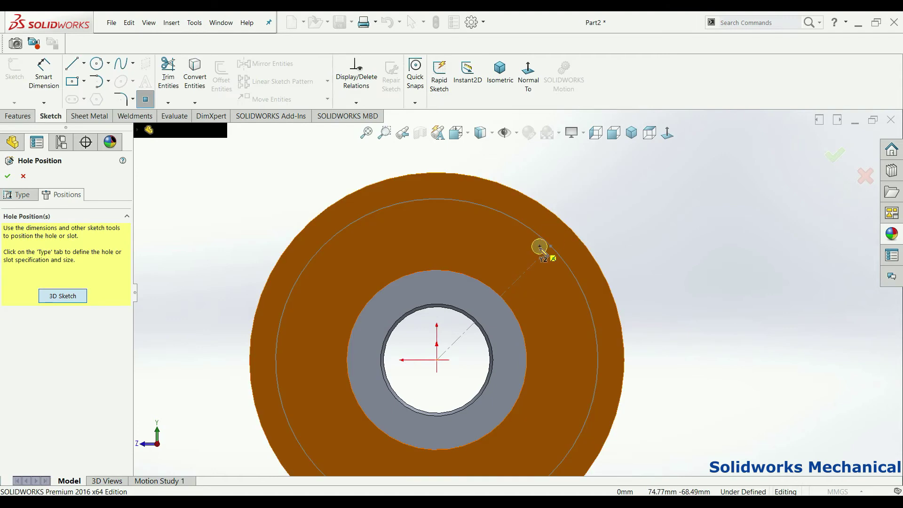
pyautogui.click(550, 247)
pyautogui.press('Return')
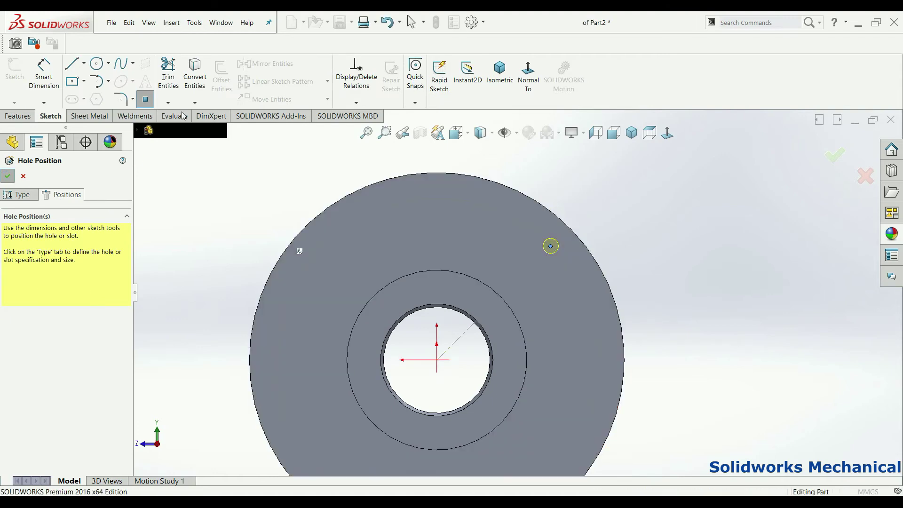
pyautogui.click(335, 103)
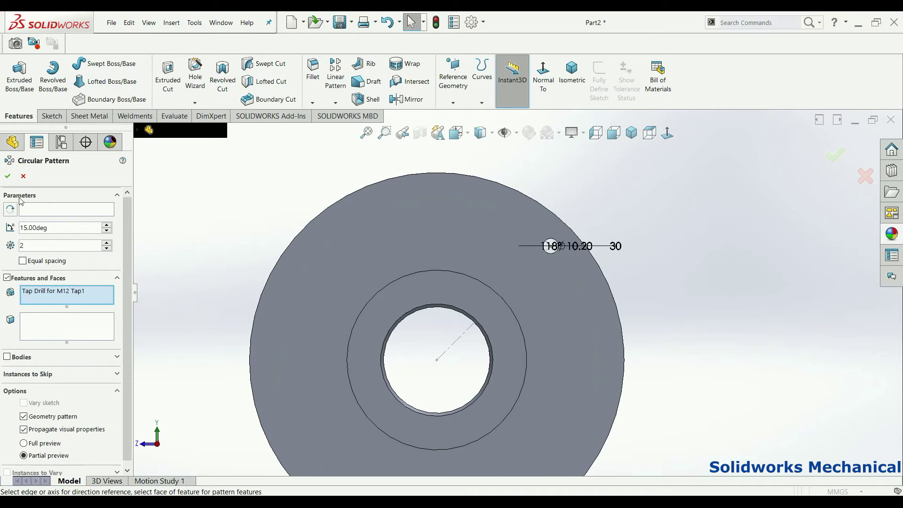
# Pattern the M12 hole 8 times around the bore axis, equally spaced over 360°.
pyautogui.press('Left')
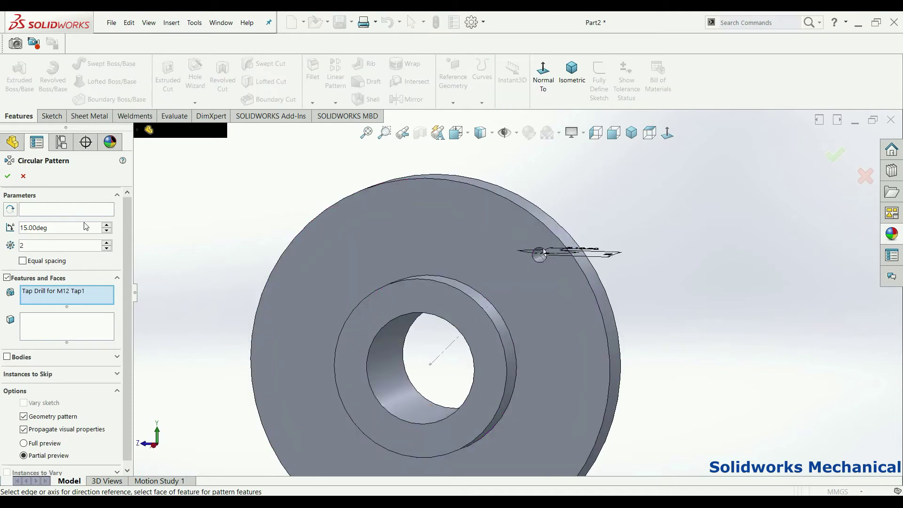
pyautogui.click(76, 211)
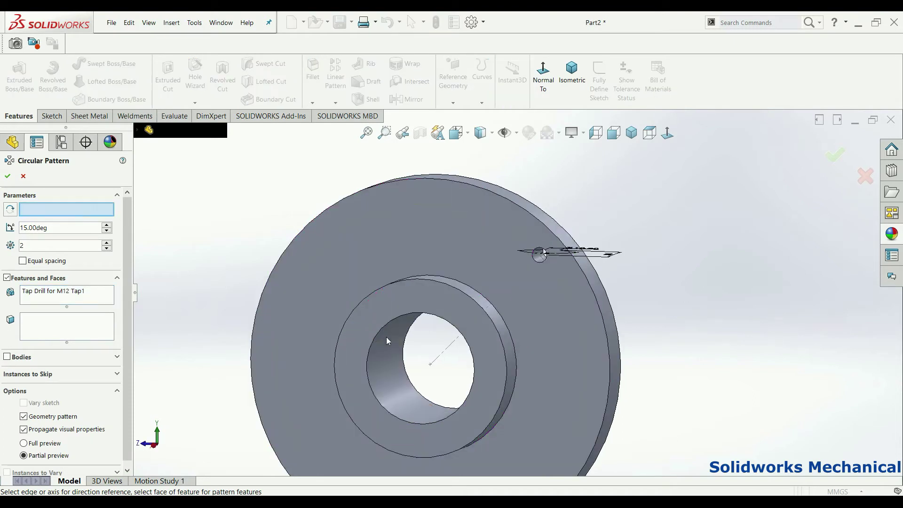
pyautogui.click(389, 383)
pyautogui.doubleClick(66, 245)
pyautogui.write('8')
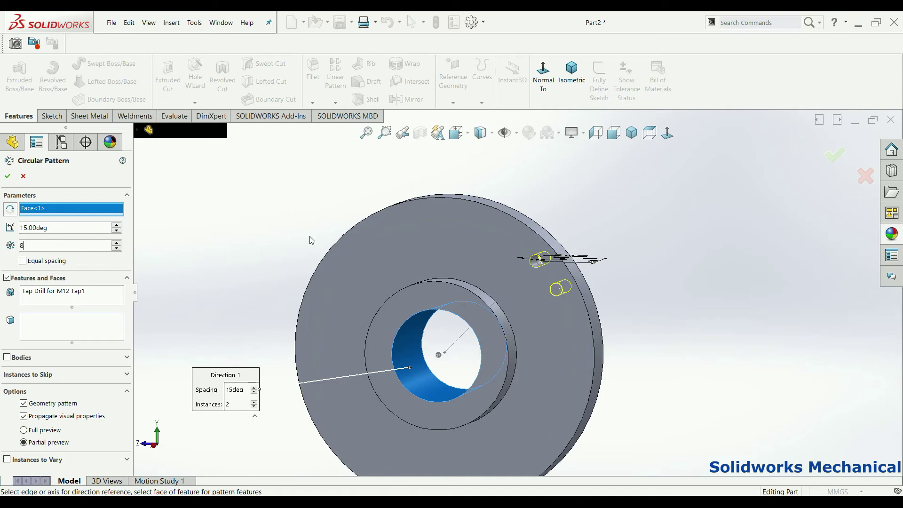
pyautogui.click(23, 260)
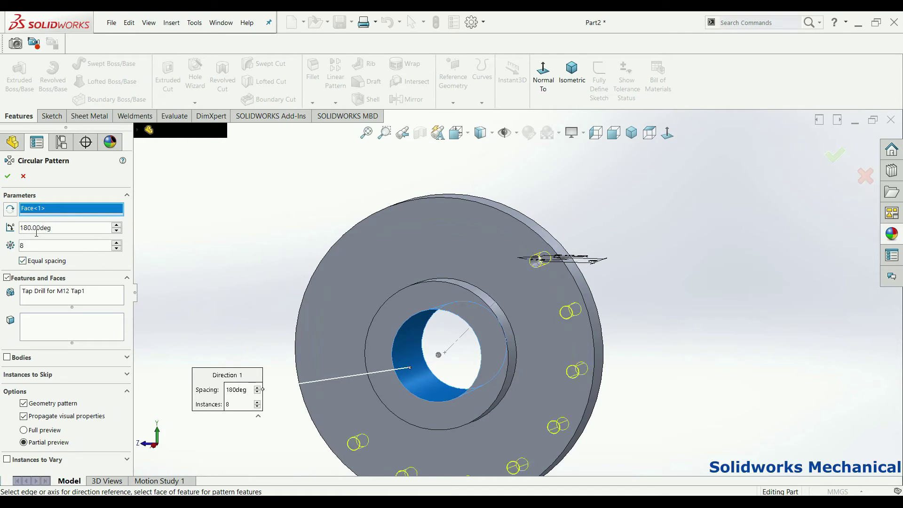
pyautogui.write('360')
pyautogui.press('Return')
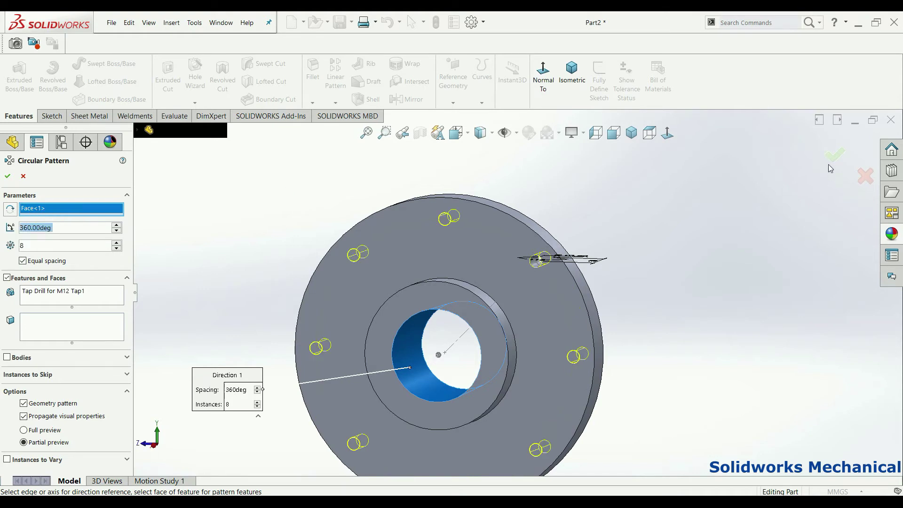
pyautogui.click(835, 156)
# Turn the view to the flange's front face and start a new sketch on it.
pyautogui.scroll(2, 661, 236)
pyautogui.moveTo(615, 264)
pyautogui.mouseDown(button='middle')
pyautogui.moveTo(626, 264)
pyautogui.moveTo(481, 380)
pyautogui.mouseUp(button='middle')
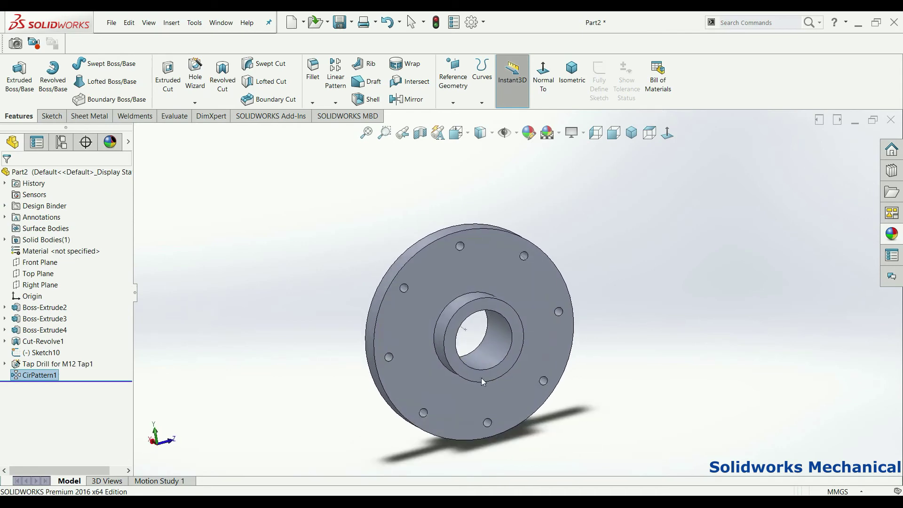
pyautogui.moveTo(501, 342); pyautogui.dragTo(504, 332, button='middle')
pyautogui.click(504, 332)
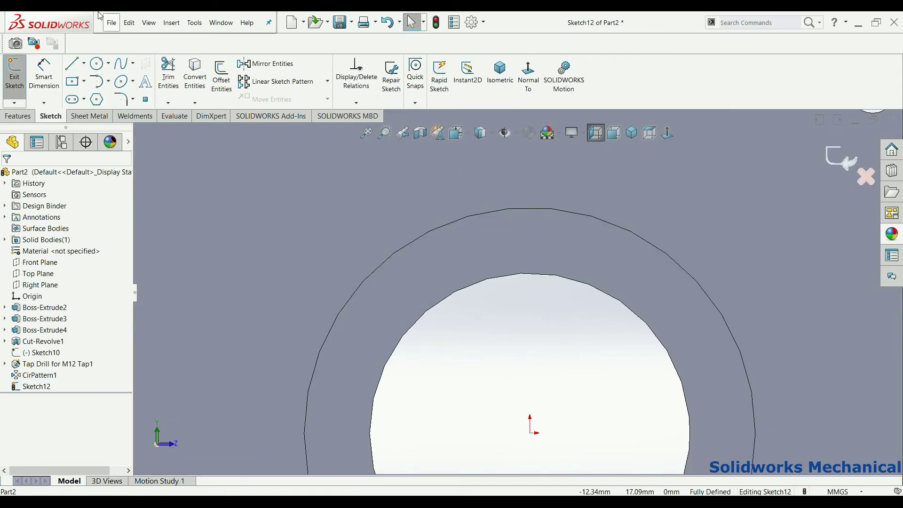
# Draw a three-sided keyway outline going up, across and back down to the bore edge.
pyautogui.click(73, 63)
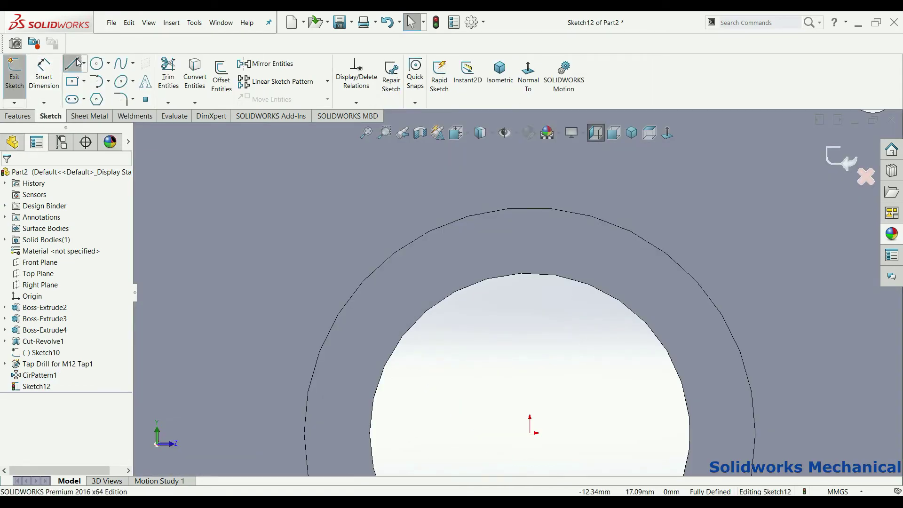
pyautogui.click(508, 275)
pyautogui.click(507, 228)
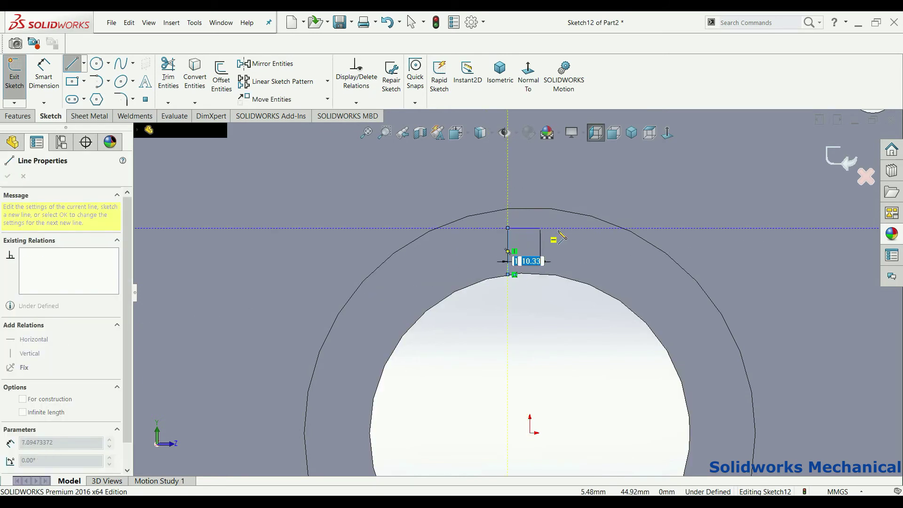
pyautogui.click(571, 228)
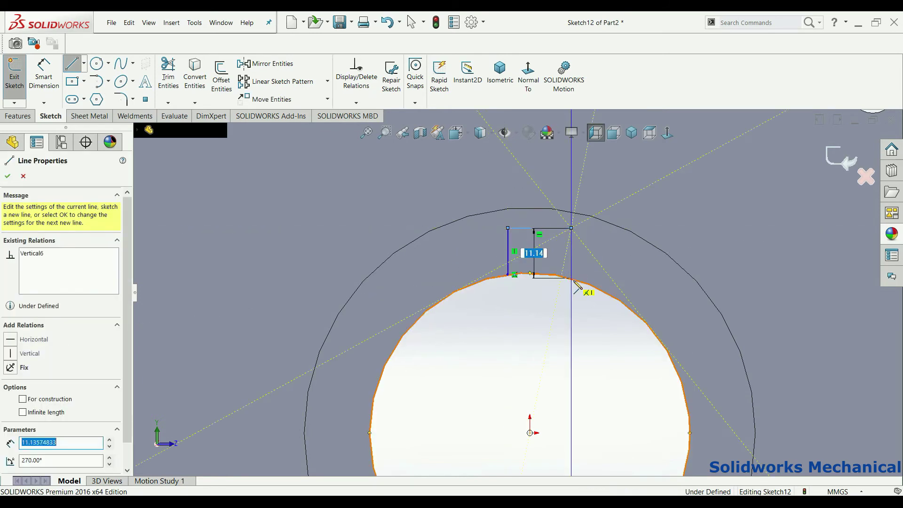
pyautogui.doubleClick(574, 280)
pyautogui.press('Escape')
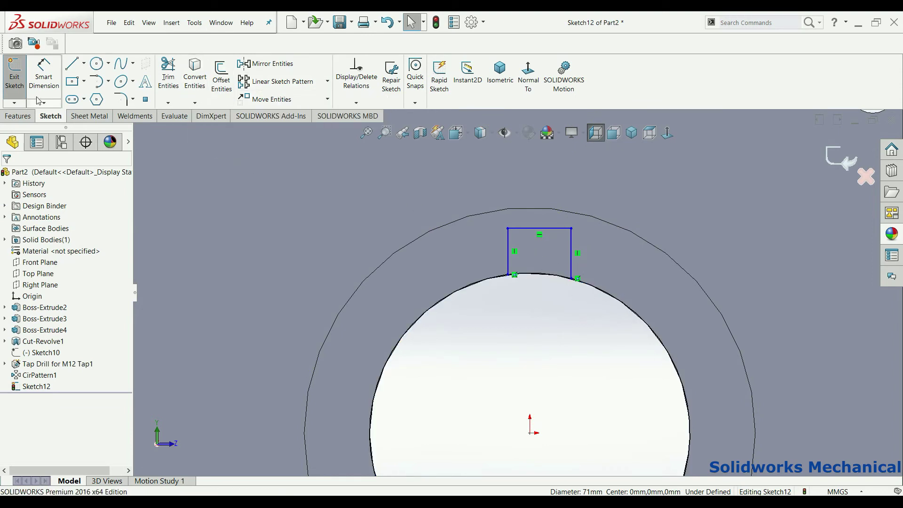
# Place a sketch point at the middle of the keyway's top edge and select it.
pyautogui.click(146, 99)
pyautogui.click(540, 229)
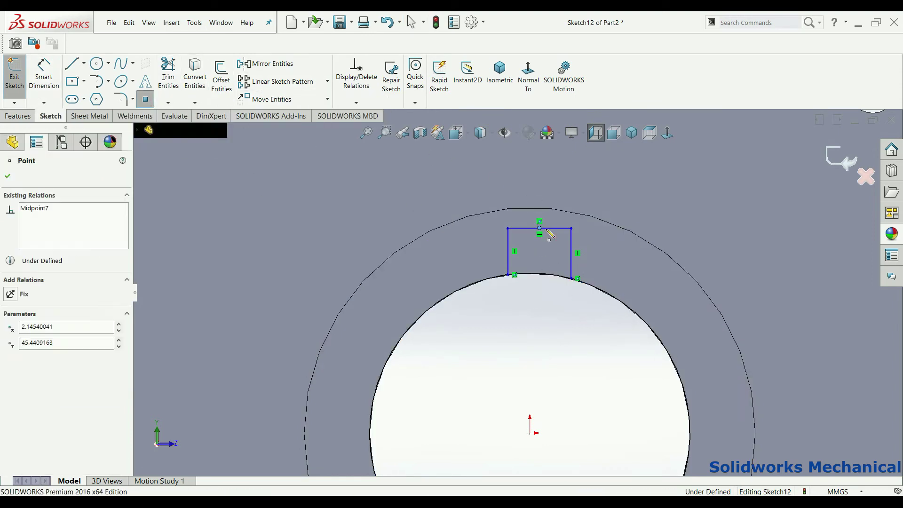
pyautogui.press('Escape')
pyautogui.click(540, 229)
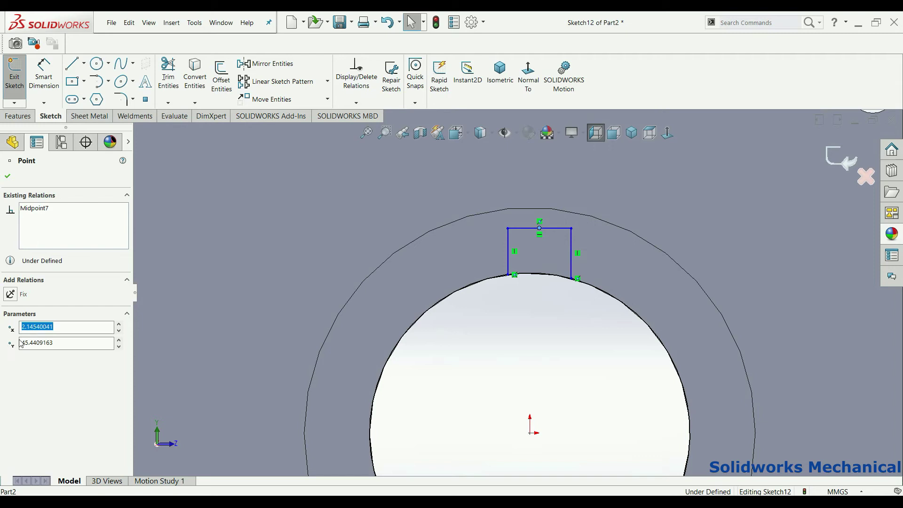
# Align the keyway midpoint vertically with the origin and dimension the keyway 18 mm wide.
pyautogui.keyDown('ctrl'); pyautogui.click(530, 428); pyautogui.keyUp('ctrl')
pyautogui.click(10, 356)
pyautogui.click(388, 305)
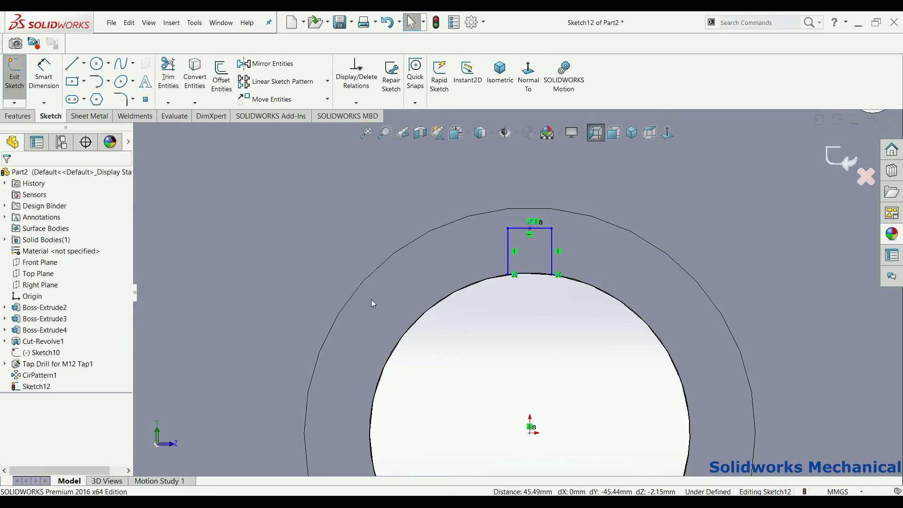
pyautogui.press('d')
pyautogui.click(520, 229)
pyautogui.click(522, 207)
pyautogui.write('18')
pyautogui.press('Return')
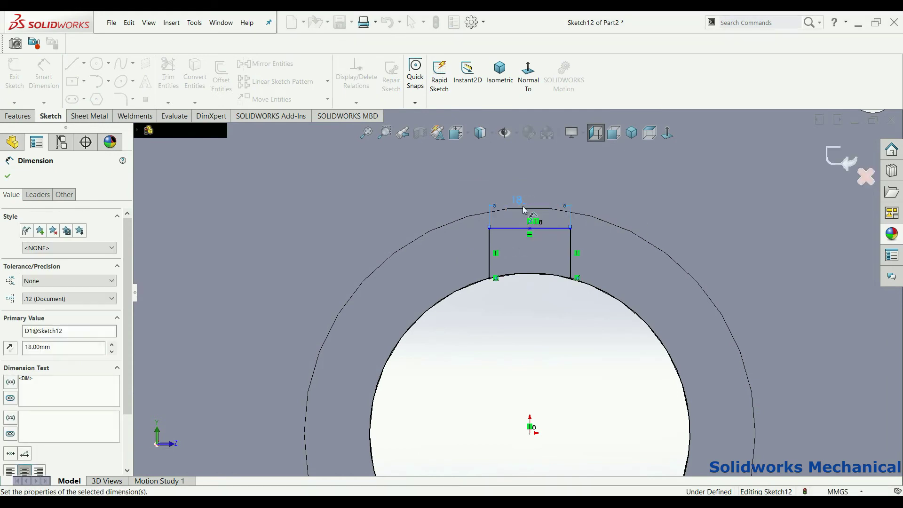
# Dimension the keyway's top edge 78/2 (39 mm) above the origin.
pyautogui.click(530, 434)
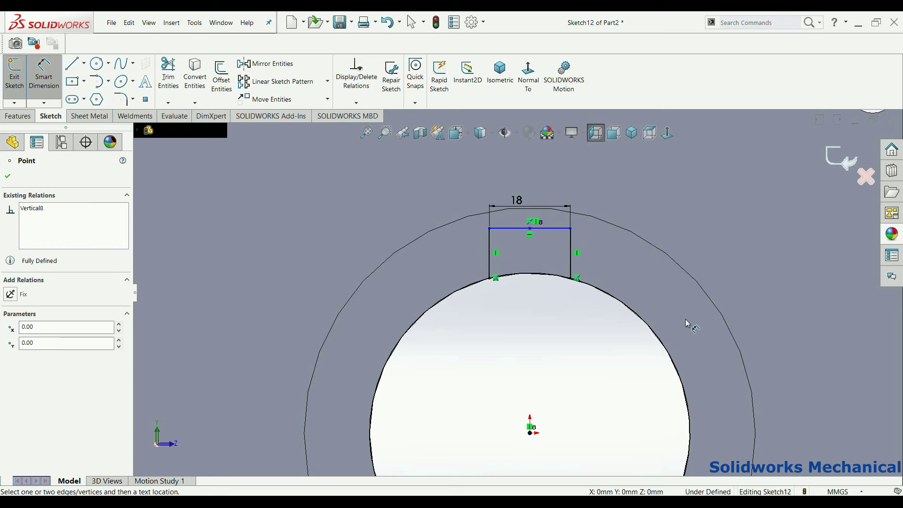
pyautogui.click(640, 300)
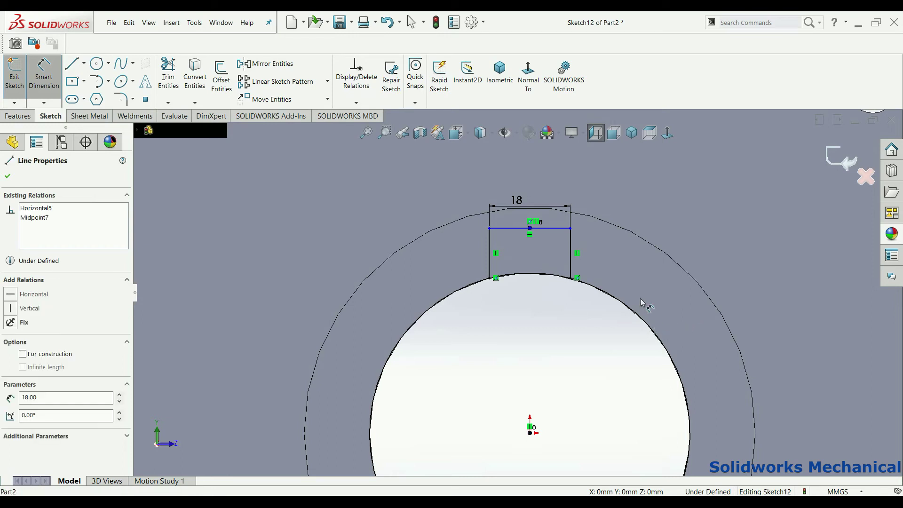
pyautogui.scroll(3, 516, 295)
pyautogui.click(526, 390)
pyautogui.click(683, 319)
pyautogui.write('78/')
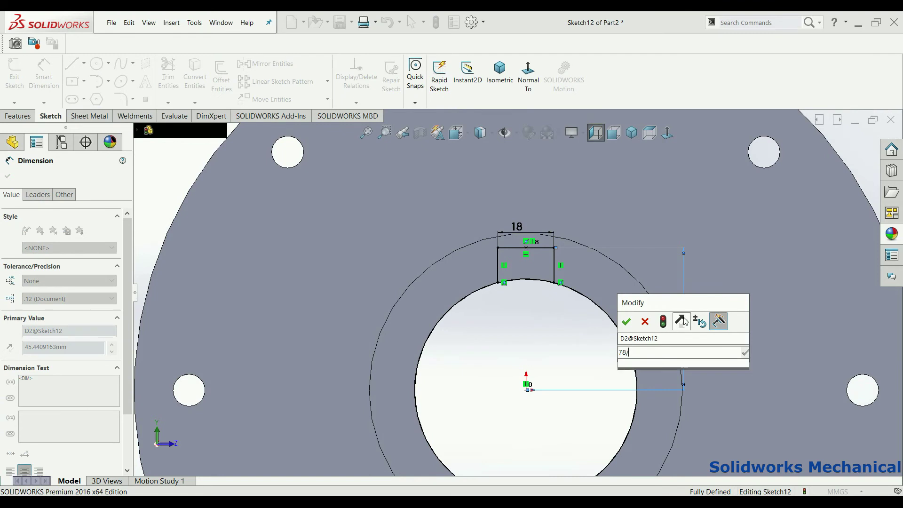
pyautogui.write('2')
pyautogui.press('Return')
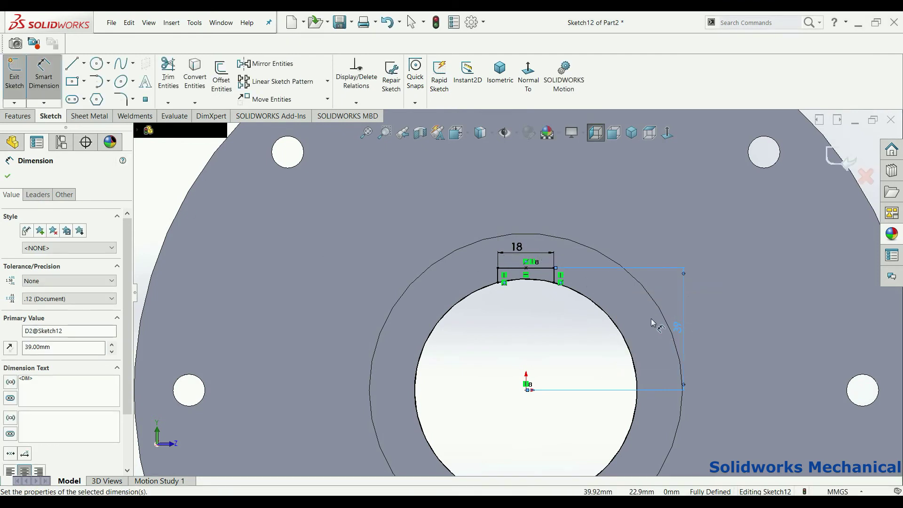
pyautogui.scroll(-2, 679, 323)
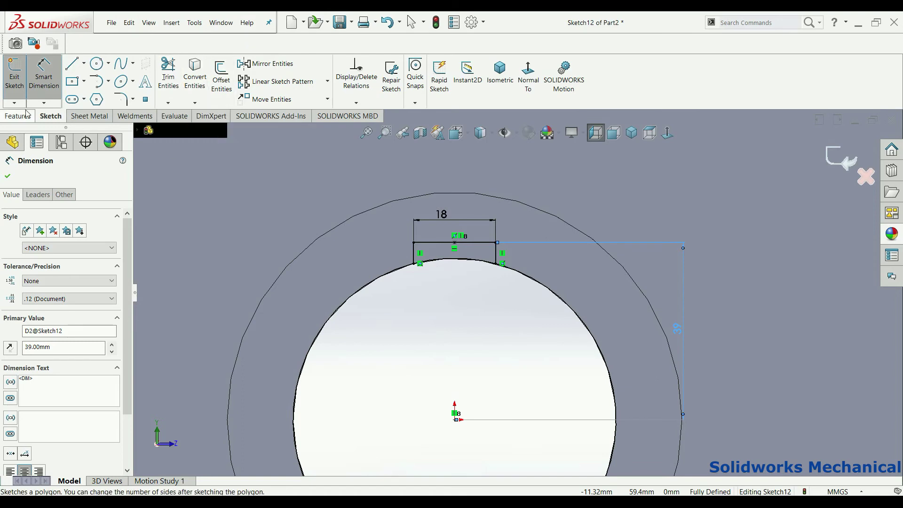
pyautogui.click(168, 76)
# Trim the bore arc inside the keyway outline and extrude-cut the keyway 87 mm along the hub.
pyautogui.moveTo(319, 257); pyautogui.dragTo(630, 326)
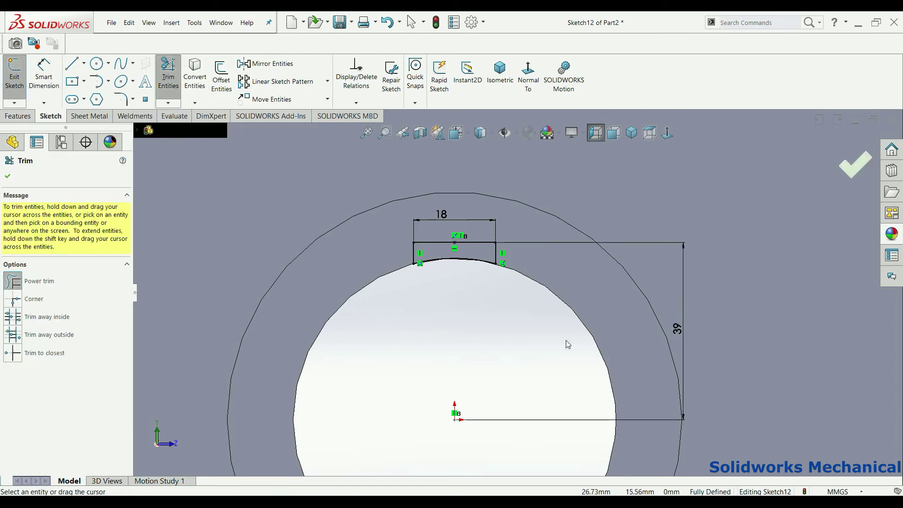
pyautogui.scroll(3, 566, 341)
pyautogui.click(7, 177)
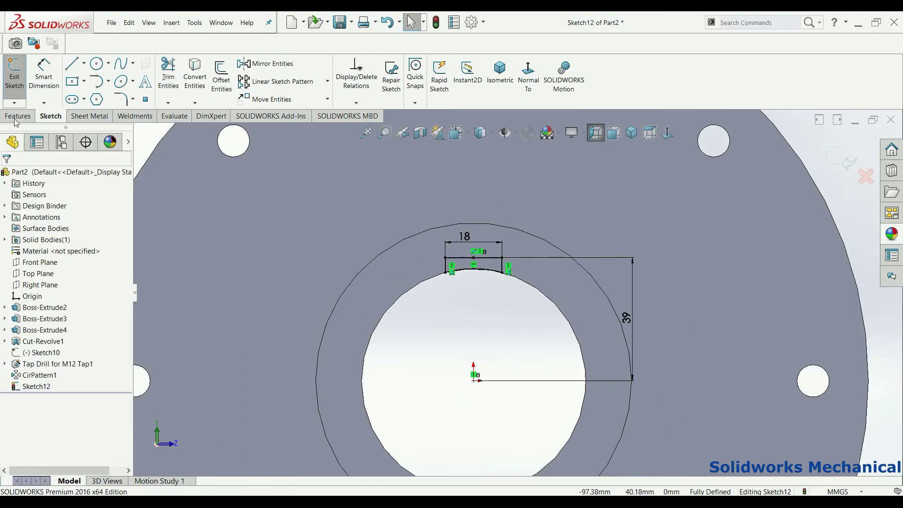
pyautogui.click(18, 116)
pyautogui.click(168, 75)
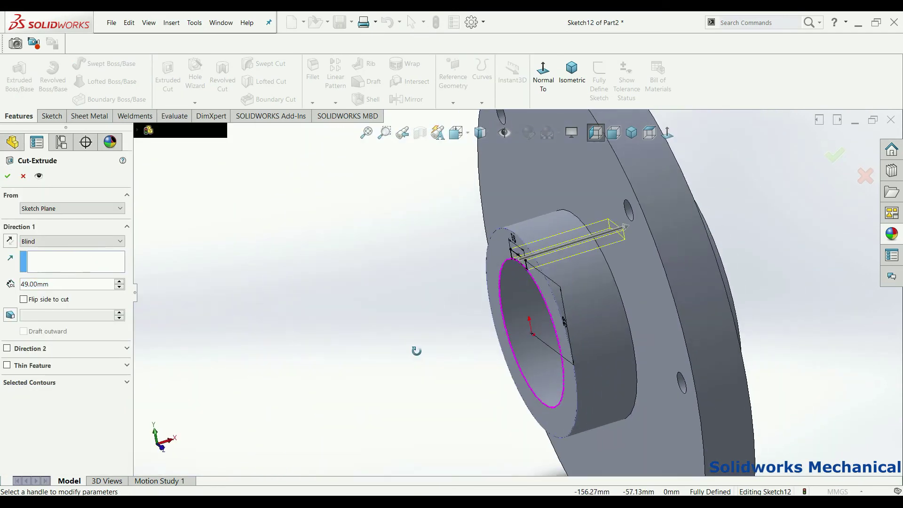
pyautogui.moveTo(682, 244)
pyautogui.mouseDown(button='middle')
pyautogui.moveTo(745, 241)
pyautogui.moveTo(779, 146)
pyautogui.mouseUp(button='middle')
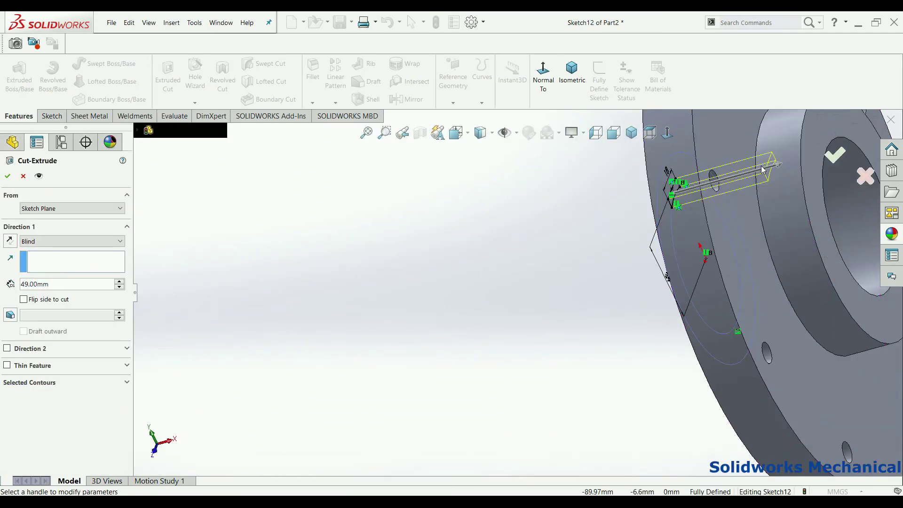
pyautogui.moveTo(778, 145); pyautogui.dragTo(831, 166)
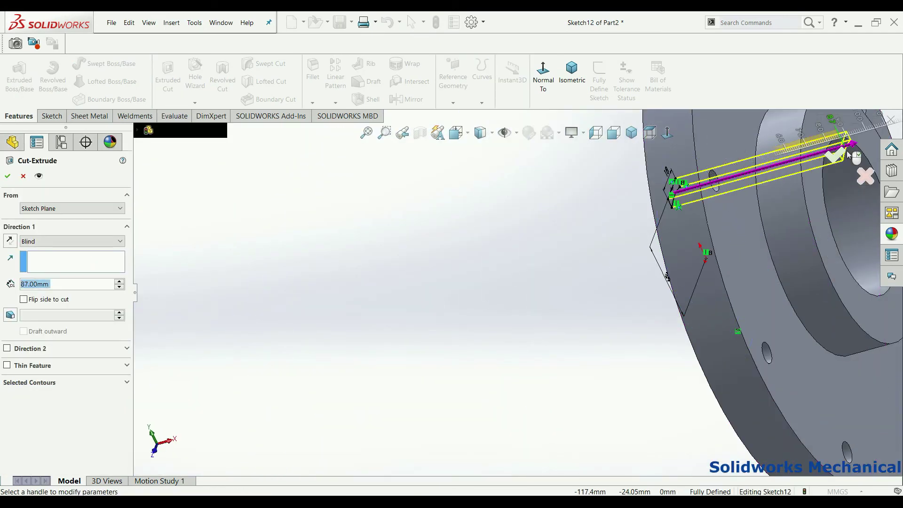
pyautogui.rightClick(663, 282)
pyautogui.moveTo(663, 282); pyautogui.dragTo(510, 254, button='middle')
pyautogui.moveTo(564, 269)
pyautogui.mouseDown(button='middle')
pyautogui.moveTo(638, 275)
pyautogui.moveTo(632, 321)
pyautogui.mouseUp(button='middle')
pyautogui.scroll(-3, 679, 261)
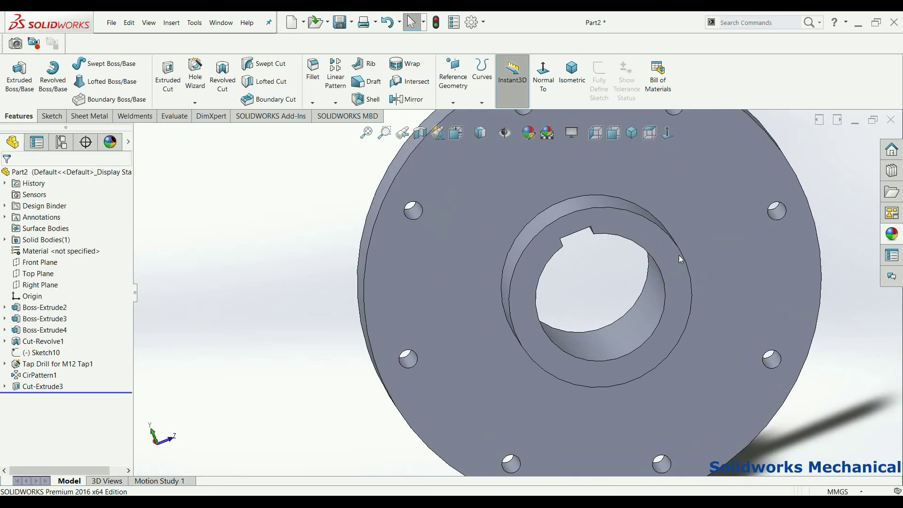
# Chamfer four bore and hub edges at 1 mm × 45°.
pyautogui.click(666, 292)
pyautogui.moveTo(673, 296); pyautogui.dragTo(686, 258, button='middle')
pyautogui.click(682, 264)
pyautogui.scroll(3, 682, 264)
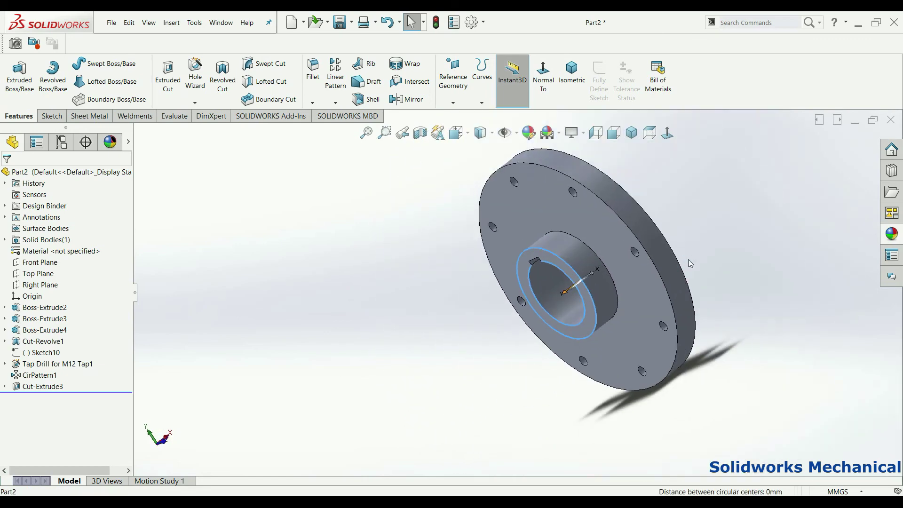
pyautogui.keyDown('ctrl'); pyautogui.click(656, 284); pyautogui.keyUp('ctrl')
pyautogui.moveTo(656, 284)
pyautogui.mouseDown(button='middle')
pyautogui.moveTo(664, 289)
pyautogui.moveTo(658, 298)
pyautogui.moveTo(536, 414)
pyautogui.moveTo(497, 350)
pyautogui.mouseUp(button='middle')
pyautogui.keyDown('ctrl'); pyautogui.click(657, 310); pyautogui.keyUp('ctrl')
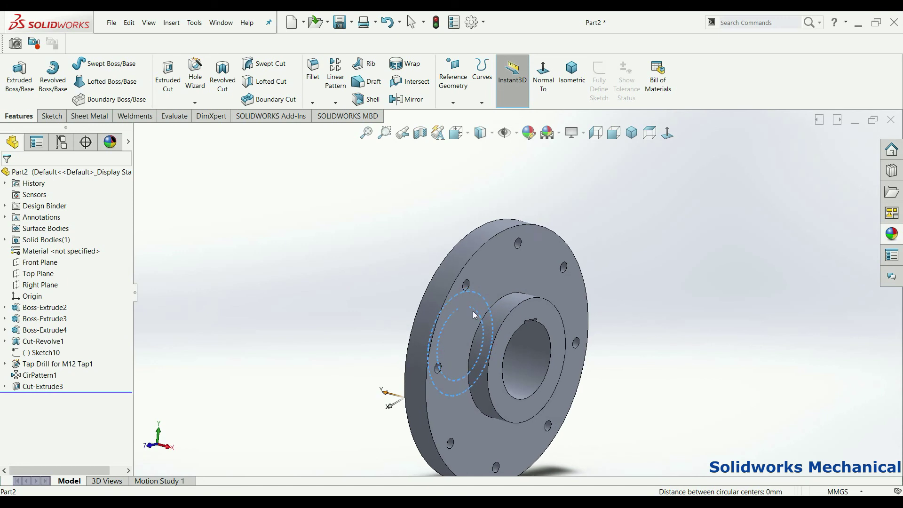
pyautogui.keyDown('ctrl'); pyautogui.click(522, 353); pyautogui.keyUp('ctrl')
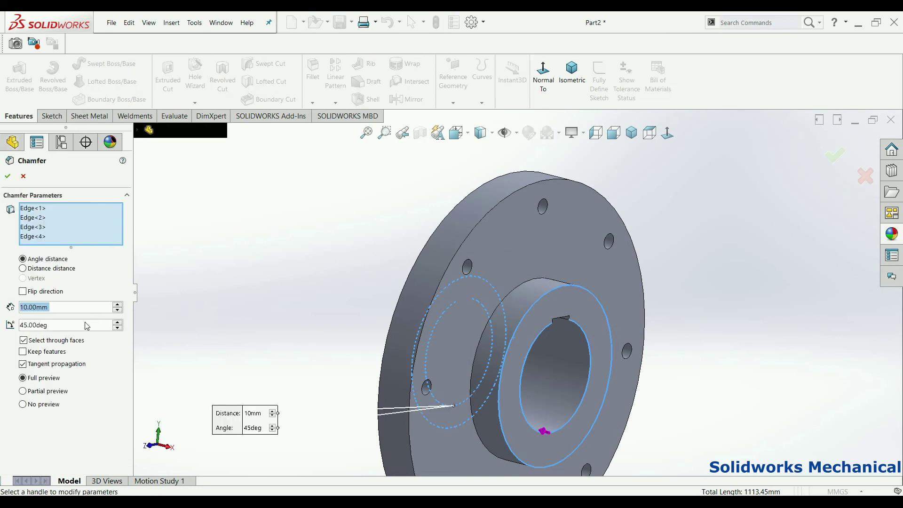
pyautogui.click(58, 306)
pyautogui.write('1')
pyautogui.press('Return')
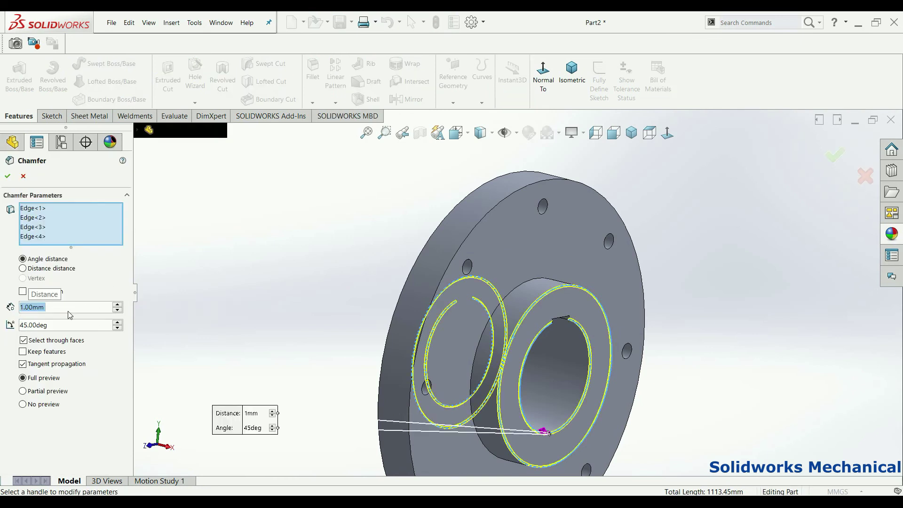
pyautogui.click(7, 177)
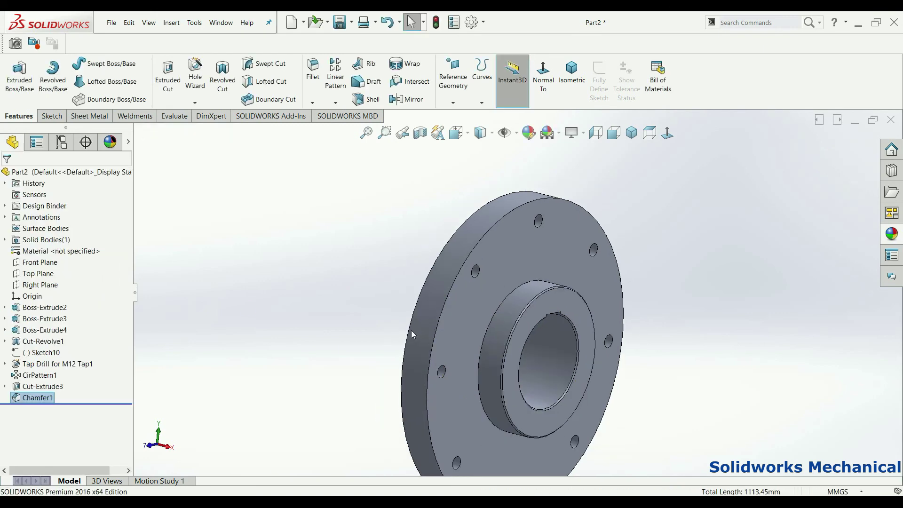
pyautogui.moveTo(498, 409); pyautogui.dragTo(538, 411, button='middle')
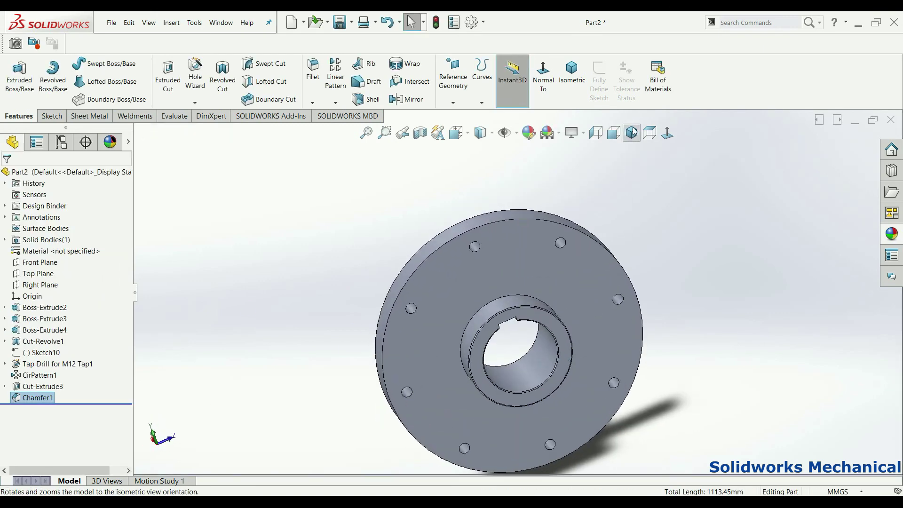
pyautogui.click(632, 132)
pyautogui.scroll(-3, 544, 336)
pyautogui.moveTo(543, 335)
pyautogui.mouseDown(button='middle')
pyautogui.moveTo(518, 227)
pyautogui.moveTo(506, 236)
pyautogui.mouseUp(button='middle')
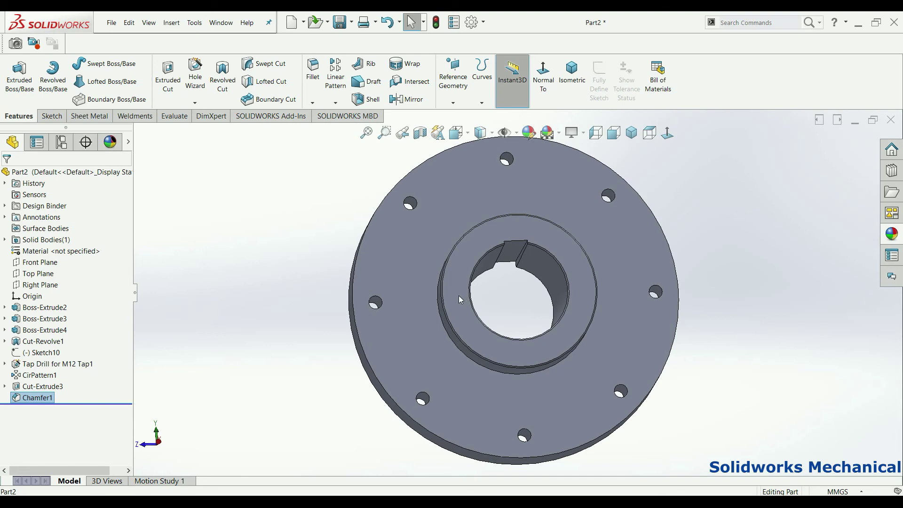
pyautogui.moveTo(461, 300)
pyautogui.mouseDown(button='middle')
pyautogui.moveTo(558, 138)
pyautogui.moveTo(426, 286)
pyautogui.mouseUp(button='middle')
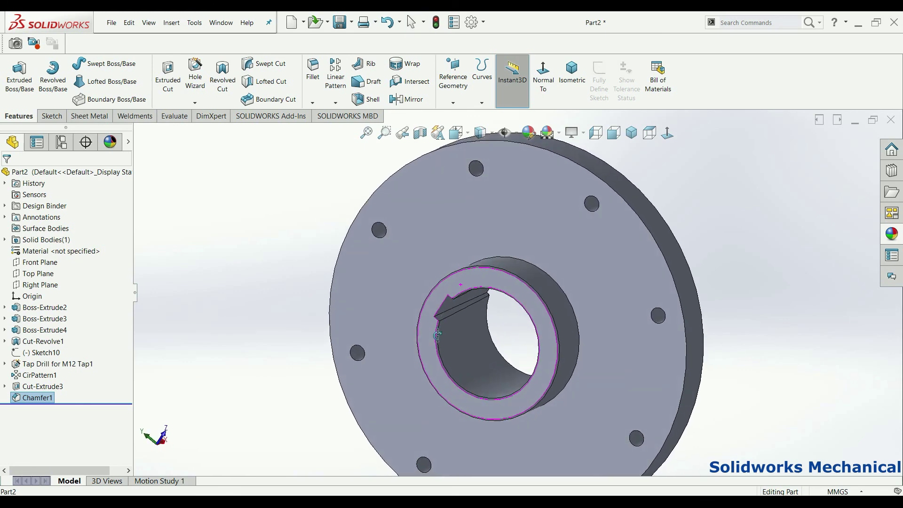
pyautogui.moveTo(427, 286)
pyautogui.mouseDown(button='middle')
pyautogui.moveTo(377, 460)
pyautogui.moveTo(519, 275)
pyautogui.mouseUp(button='middle')
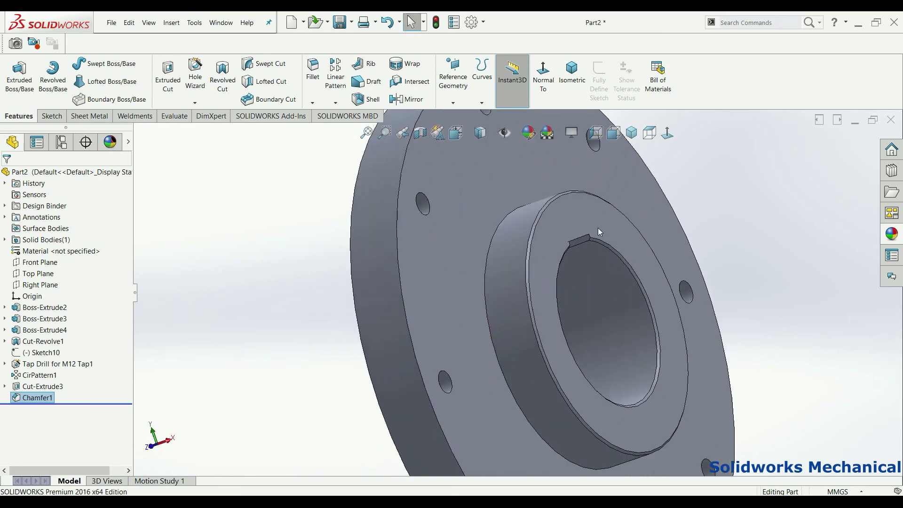
pyautogui.scroll(-5, 597, 228)
pyautogui.scroll(5, 555, 222)
pyautogui.moveTo(539, 187)
pyautogui.mouseDown(button='middle')
pyautogui.moveTo(584, 326)
pyautogui.moveTo(611, 244)
pyautogui.mouseUp(button='middle')
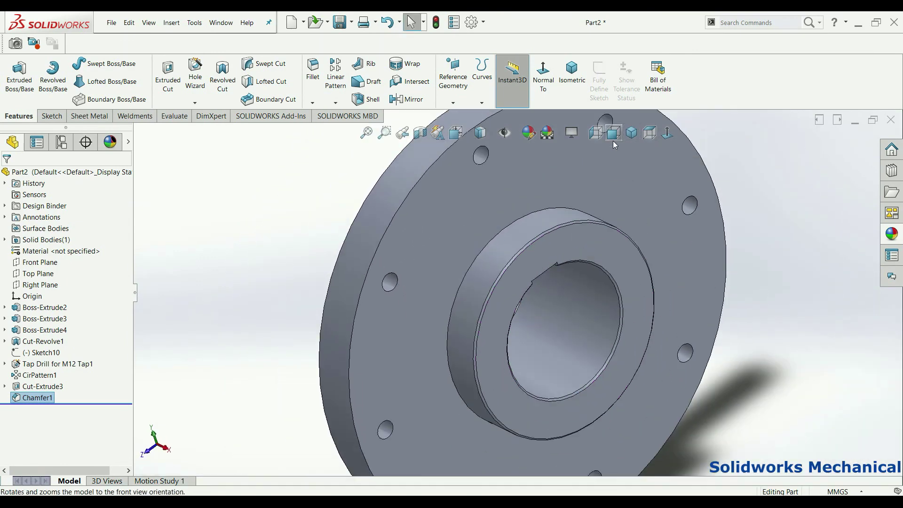
pyautogui.click(614, 141)
pyautogui.click(596, 135)
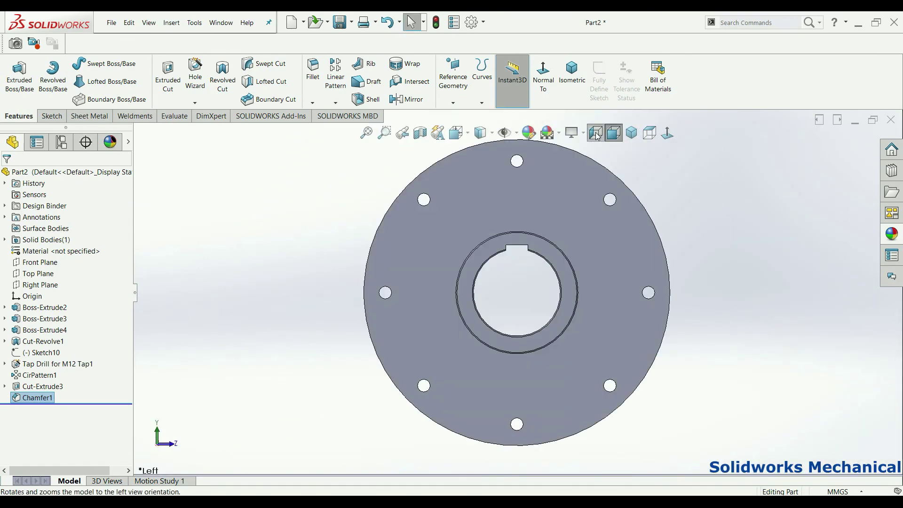
pyautogui.scroll(-3, 571, 233)
pyautogui.moveTo(571, 233); pyautogui.dragTo(175, 317, button='middle')
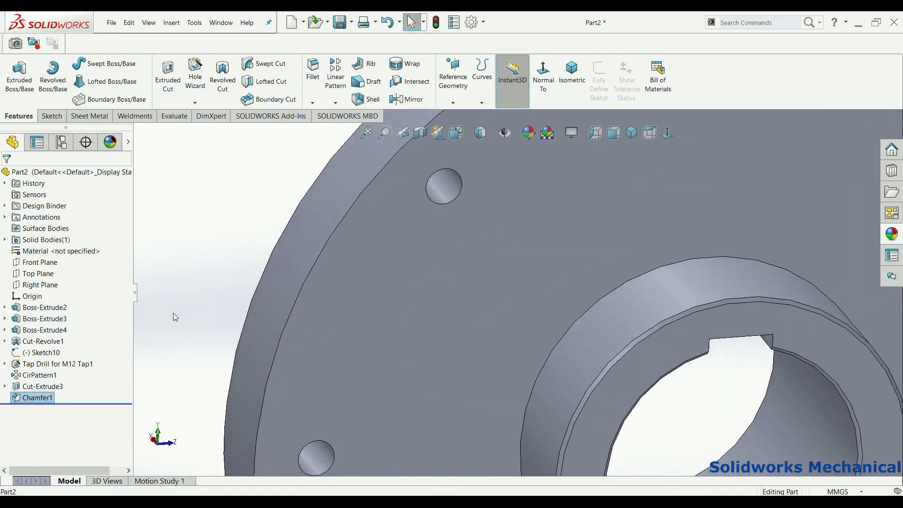
pyautogui.click(554, 350)
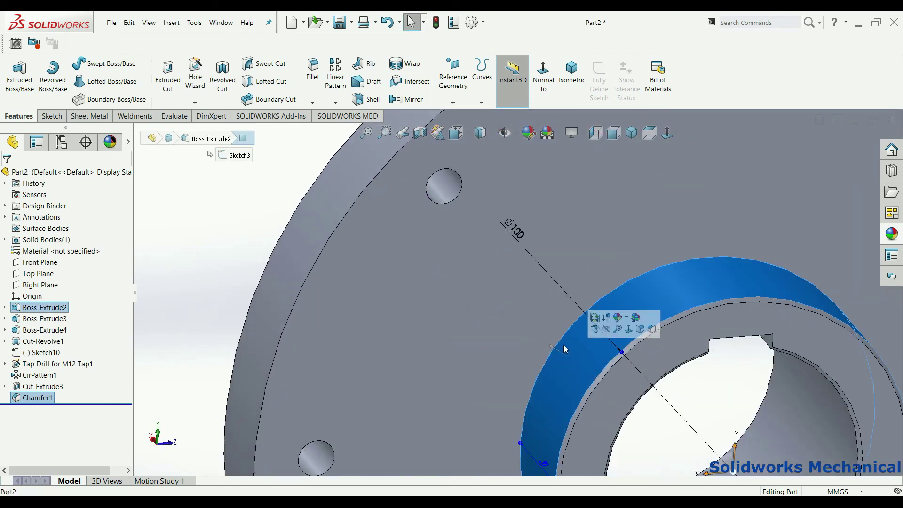
# Round the hub's base edges where they meet the flange with a 5 mm fillet.
pyautogui.press('Escape')
pyautogui.moveTo(566, 358)
pyautogui.mouseDown(button='middle')
pyautogui.moveTo(531, 417)
pyautogui.moveTo(422, 323)
pyautogui.mouseUp(button='middle')
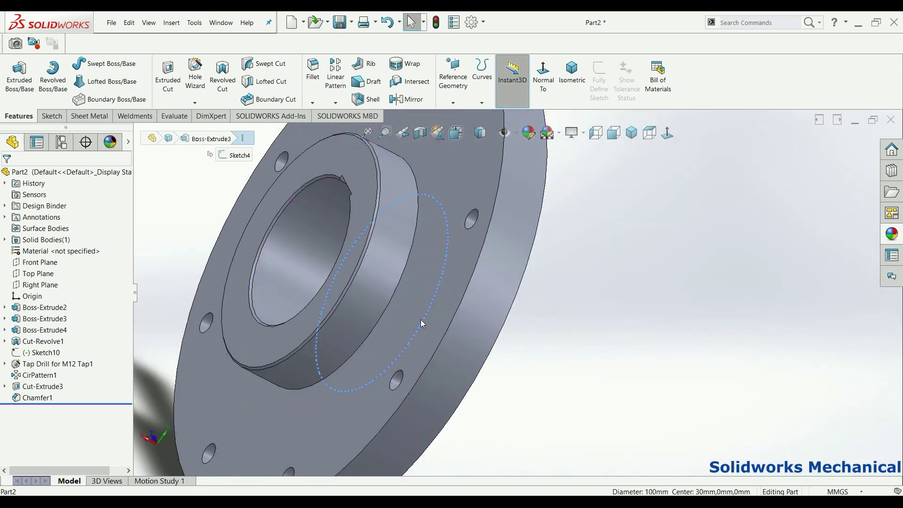
pyautogui.click(401, 280)
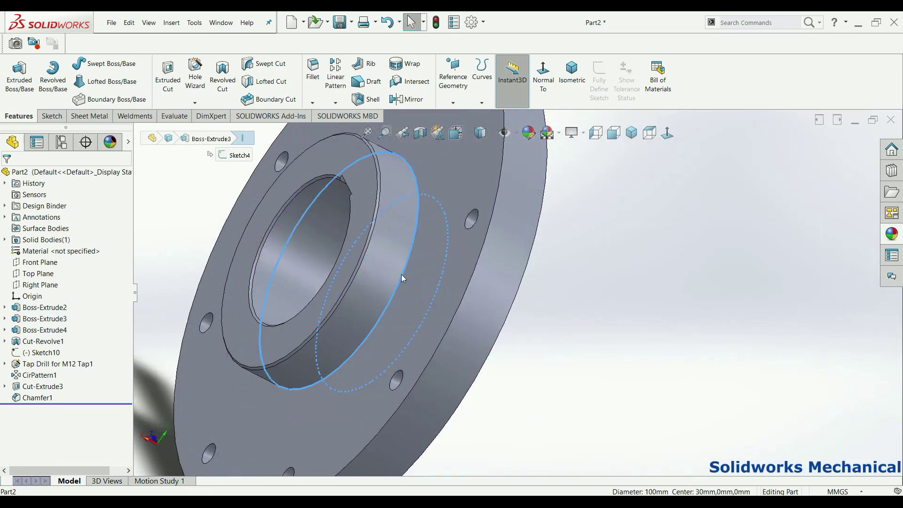
pyautogui.click(308, 97)
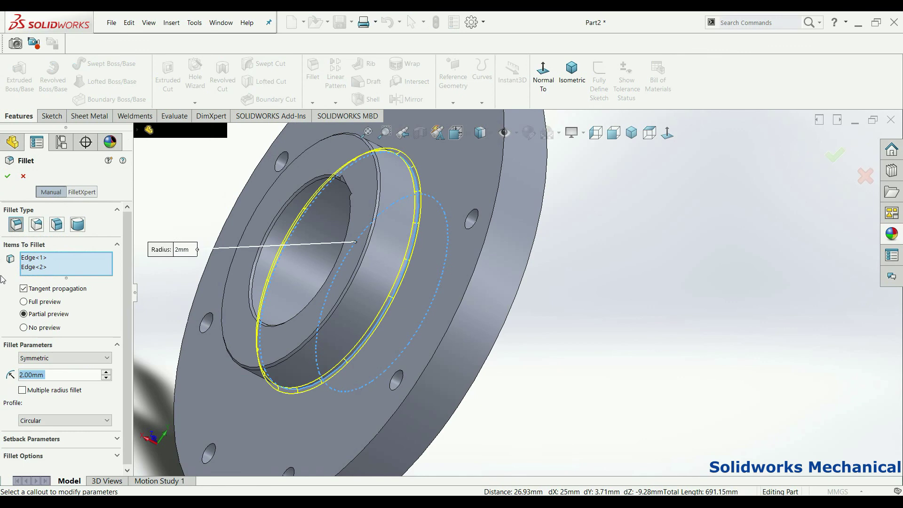
pyautogui.write('5')
pyautogui.press('Return')
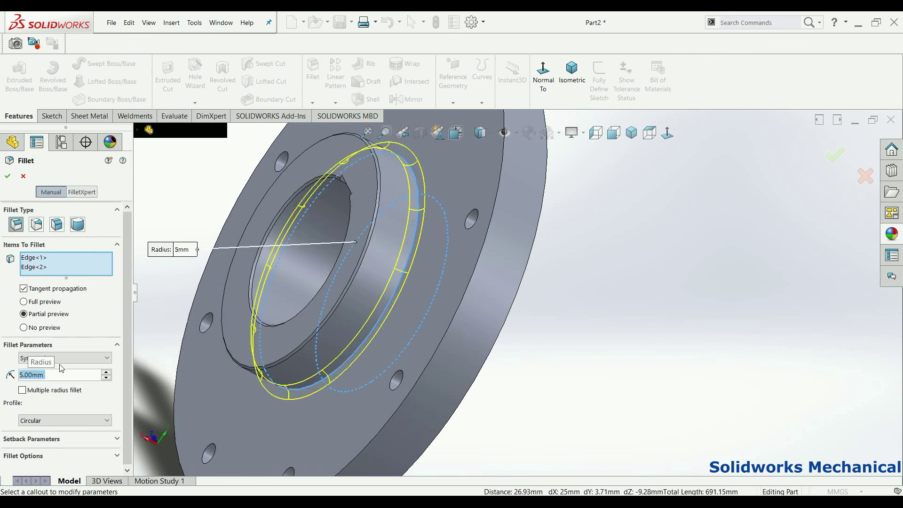
pyautogui.click(8, 177)
pyautogui.hotkey('ctrl', '7')
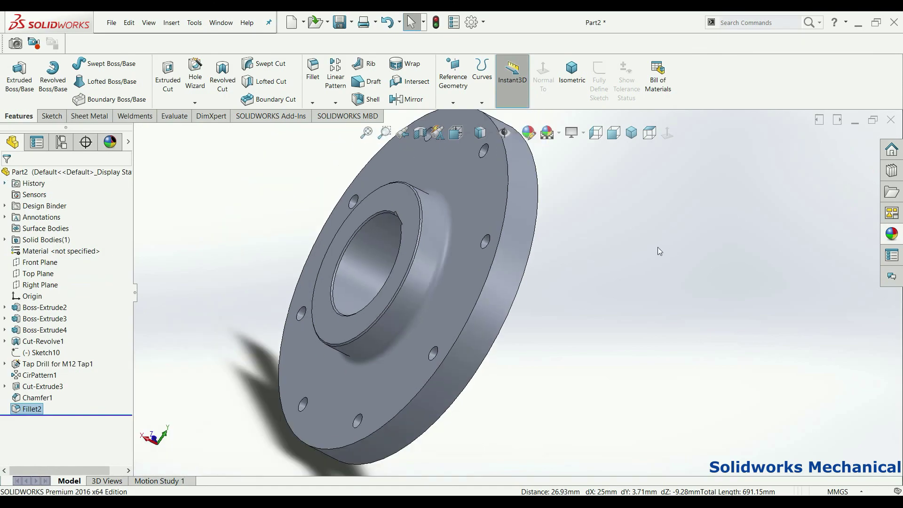